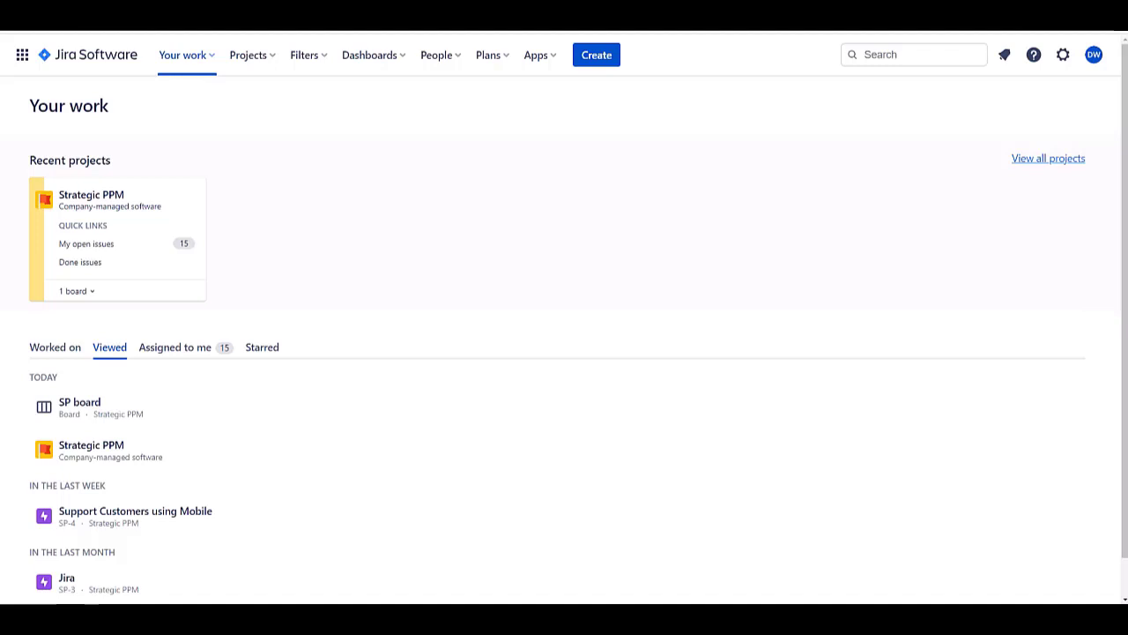
Open the OnePlan app from Jira and expand all levels of the My Portfolio list
{"action": "left_click", "coordinate": [541, 62]}
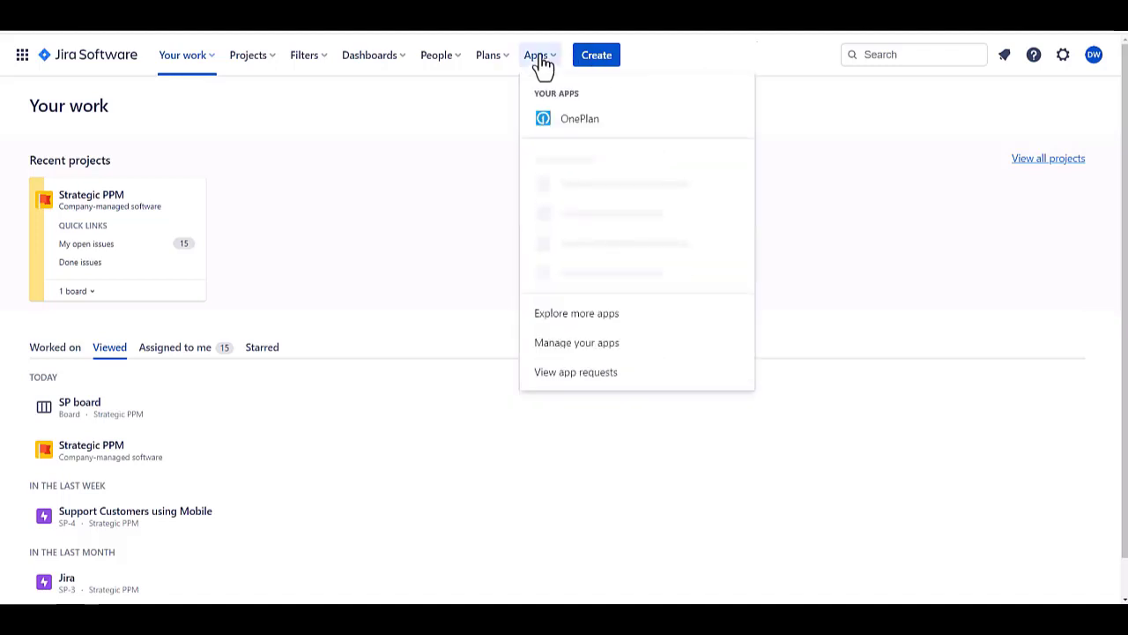
{"action": "left_click", "coordinate": [569, 123]}
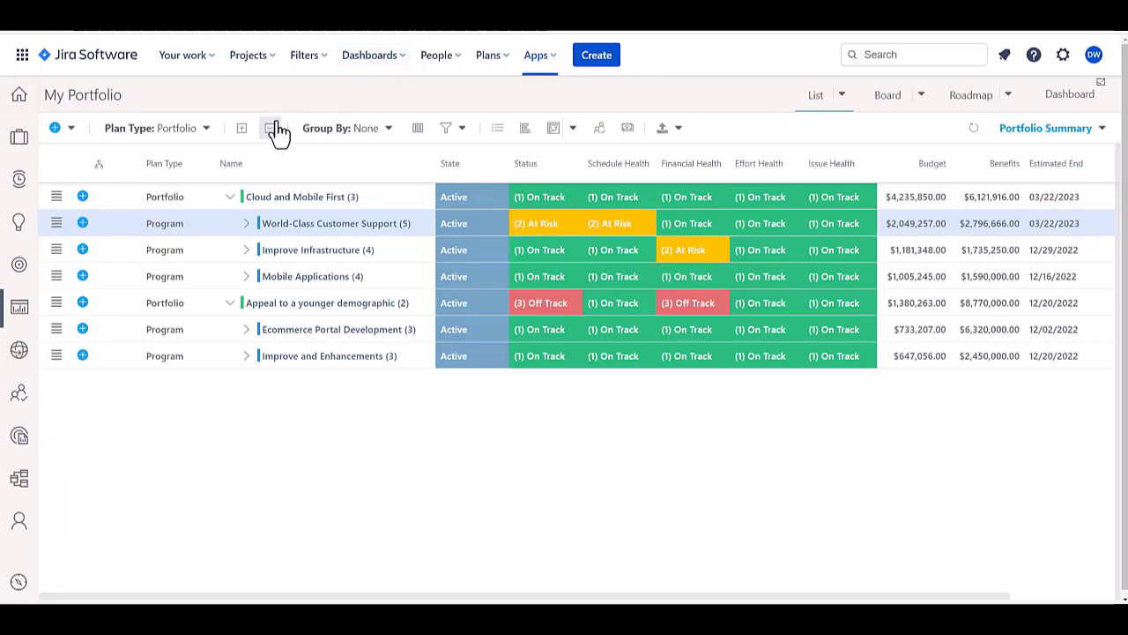
{"action": "left_click", "coordinate": [242, 130]}
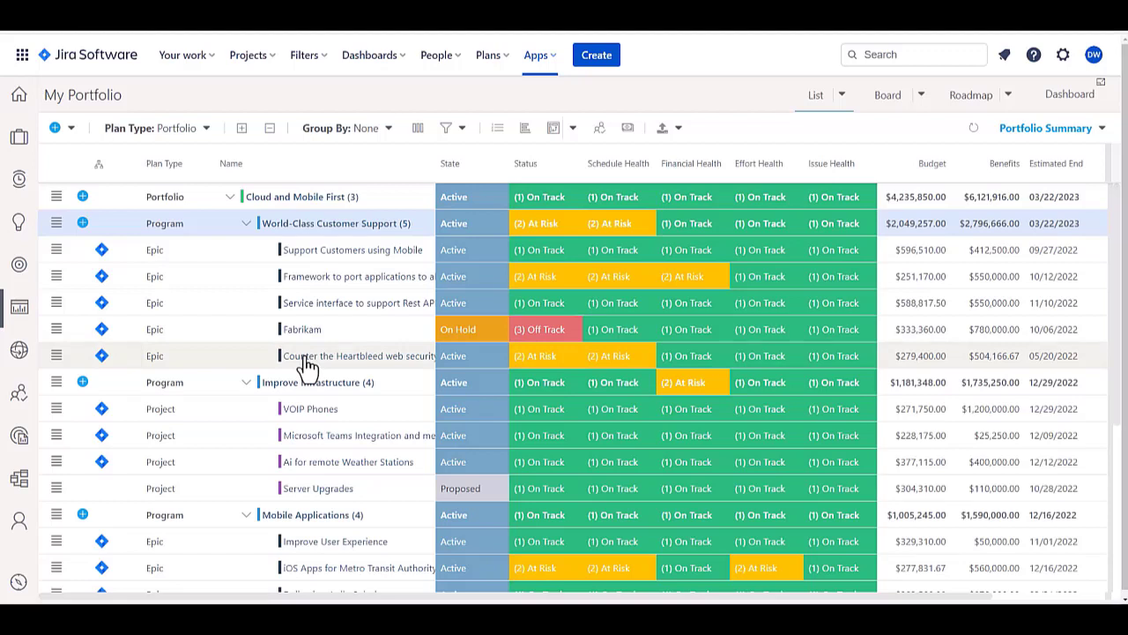
Open the Support Customers using Mobile epic and review its information, business case and prioritization details
{"action": "left_click", "coordinate": [317, 257]}
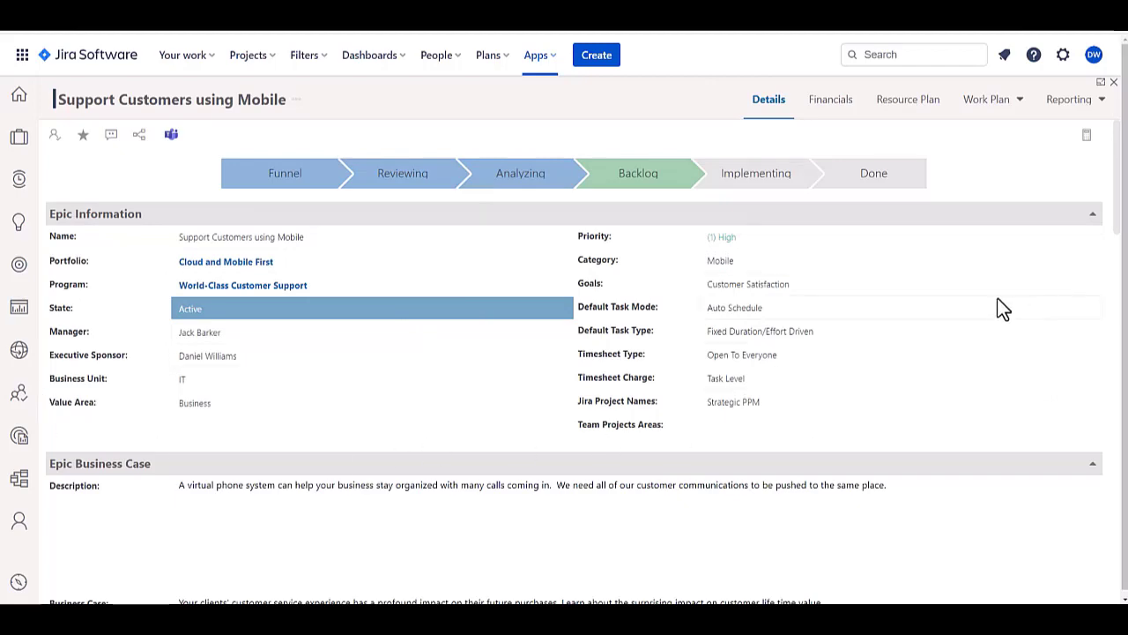
{"action": "scroll", "coordinate": [996, 291], "scroll_direction": "down", "scroll_amount": 4}
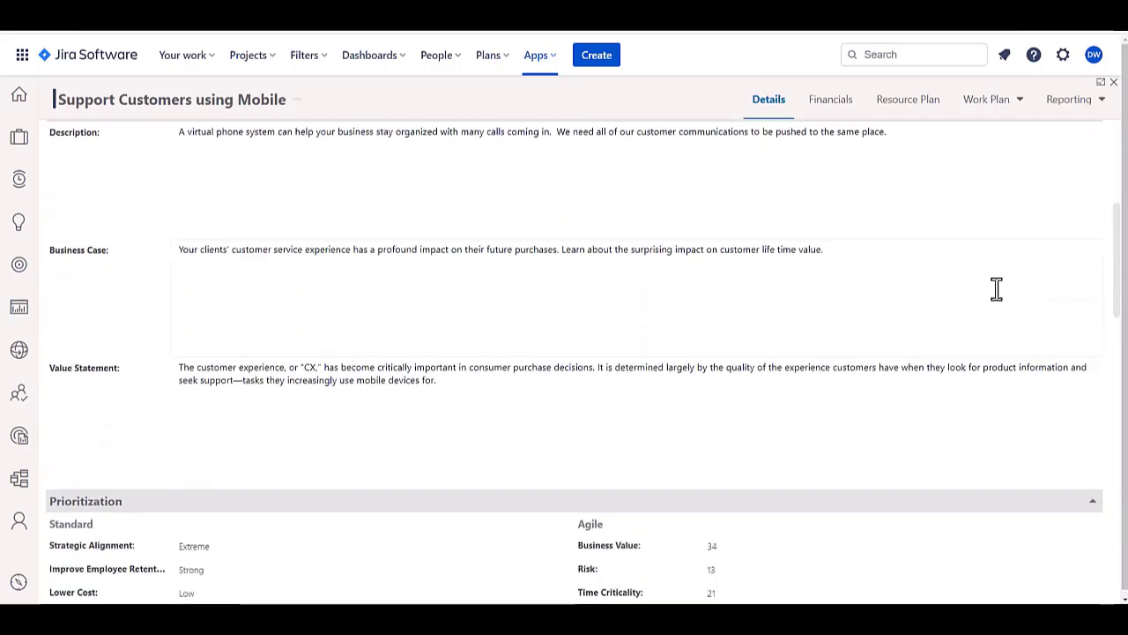
{"action": "scroll", "coordinate": [996, 289], "scroll_direction": "up", "scroll_amount": 1}
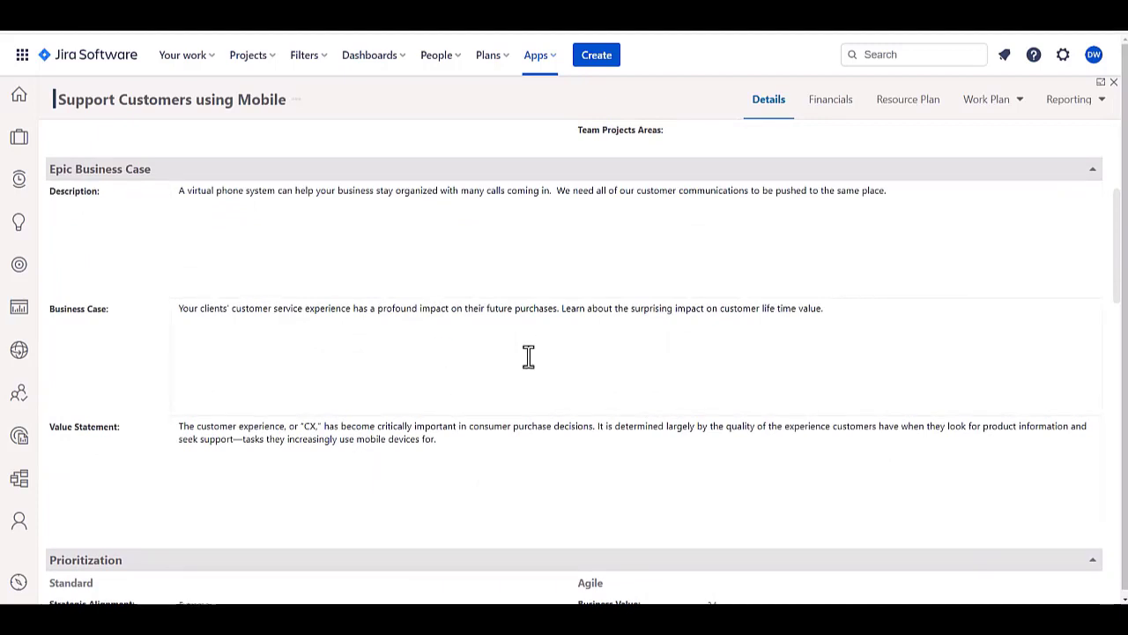
{"action": "scroll", "coordinate": [528, 357], "scroll_direction": "down", "scroll_amount": 2}
{"action": "scroll", "coordinate": [528, 356], "scroll_direction": "down", "scroll_amount": 1}
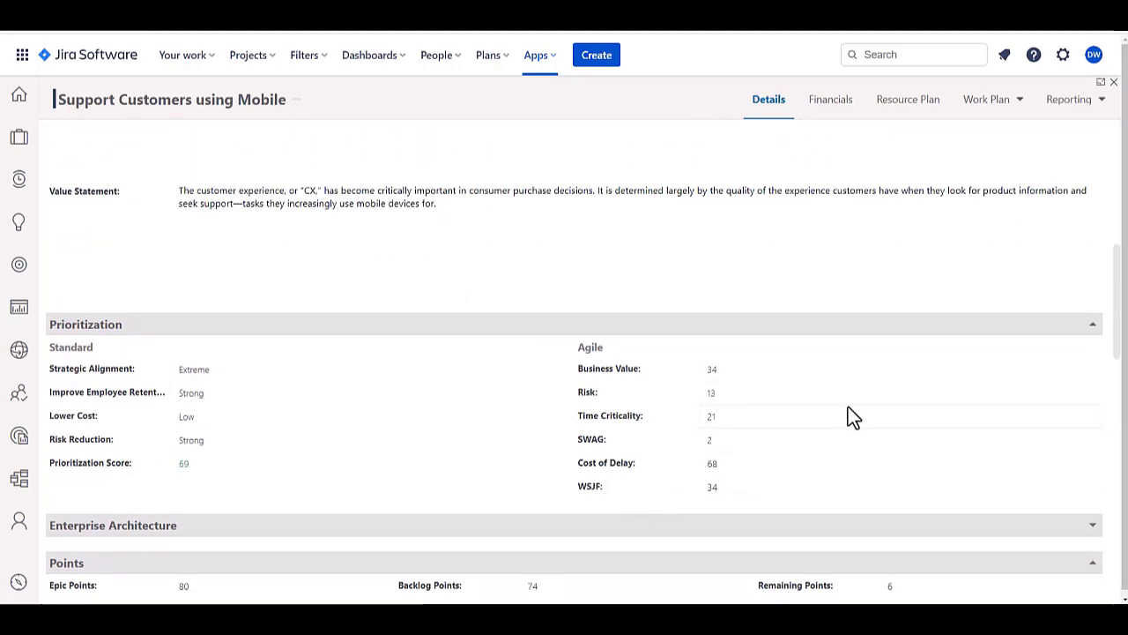
{"action": "scroll", "coordinate": [808, 411], "scroll_direction": "down", "scroll_amount": 2}
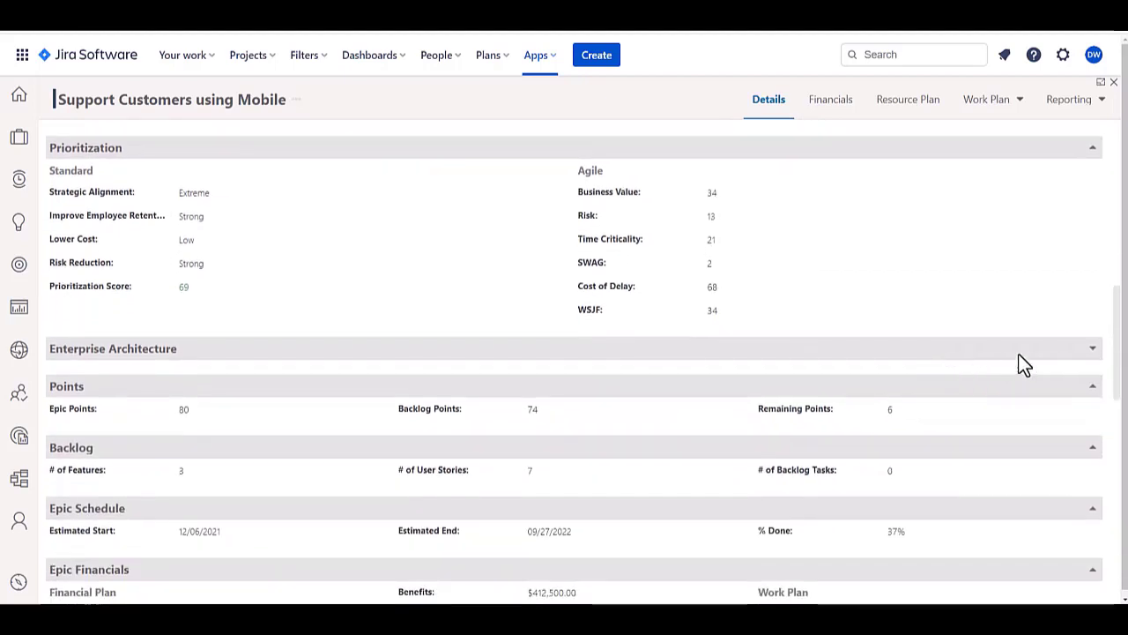
Expand the epic's Enterprise Architecture section and review the associated key results, applications, products and value stream
{"action": "left_click", "coordinate": [1092, 353]}
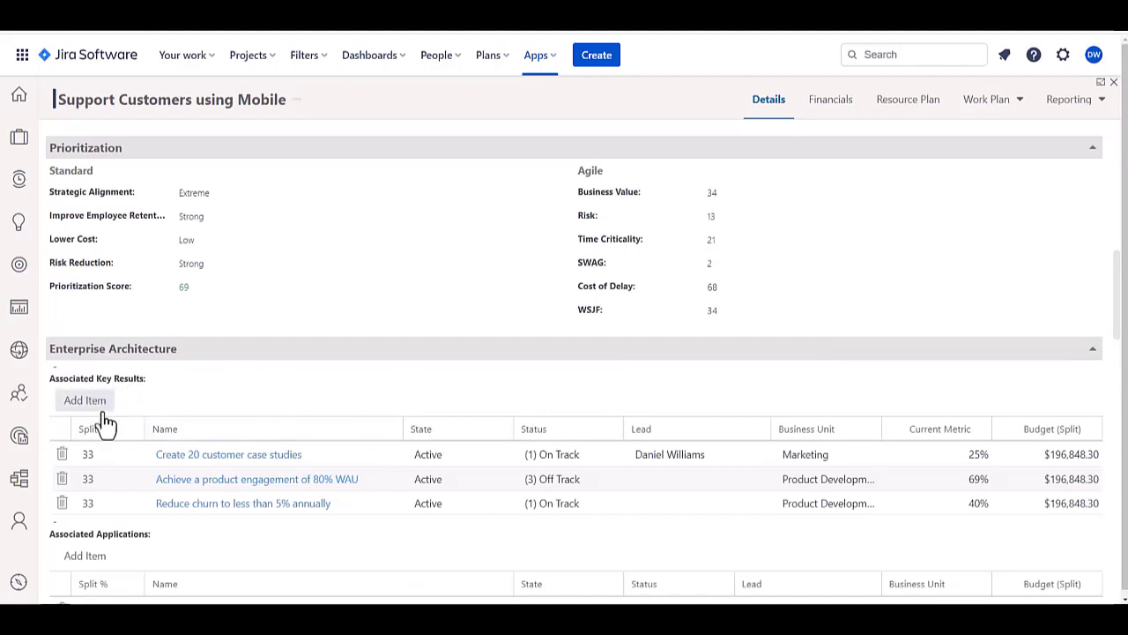
{"action": "scroll", "coordinate": [172, 493], "scroll_direction": "down", "scroll_amount": 3}
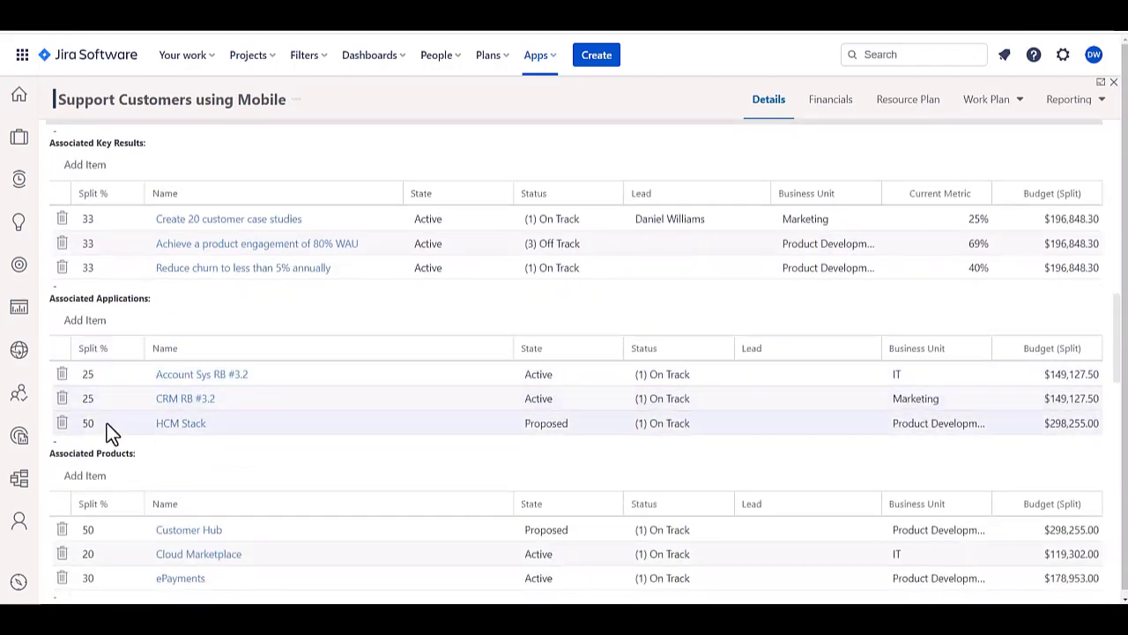
{"action": "scroll", "coordinate": [269, 421], "scroll_direction": "down", "scroll_amount": 2}
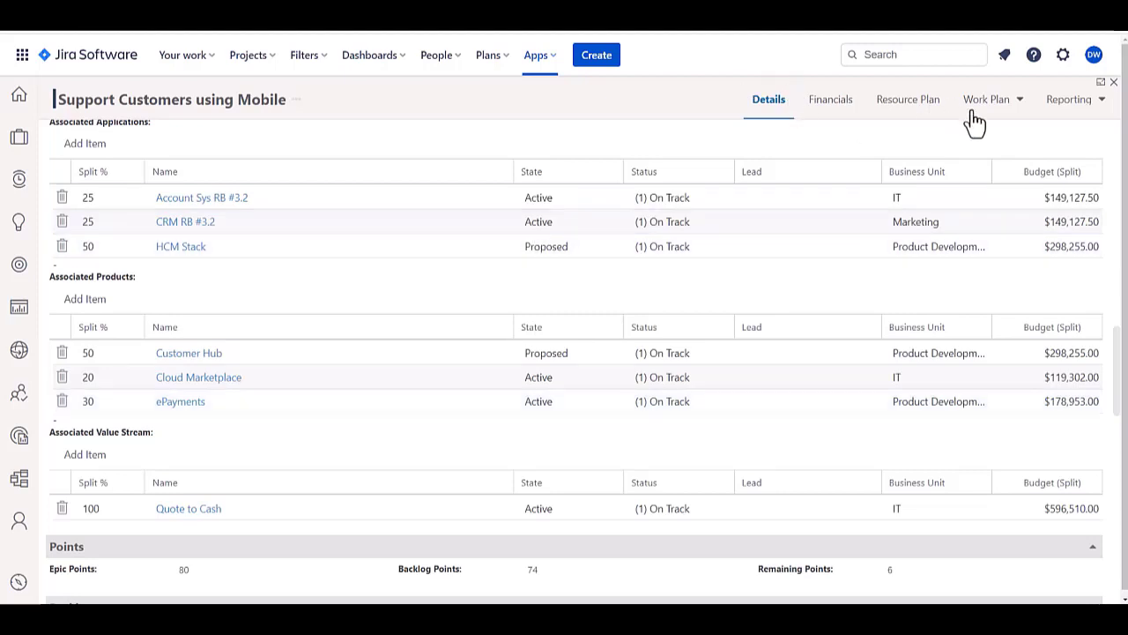
Show the epic's work plan as a list with all features expanded and look through the available work types
{"action": "left_click", "coordinate": [1017, 103]}
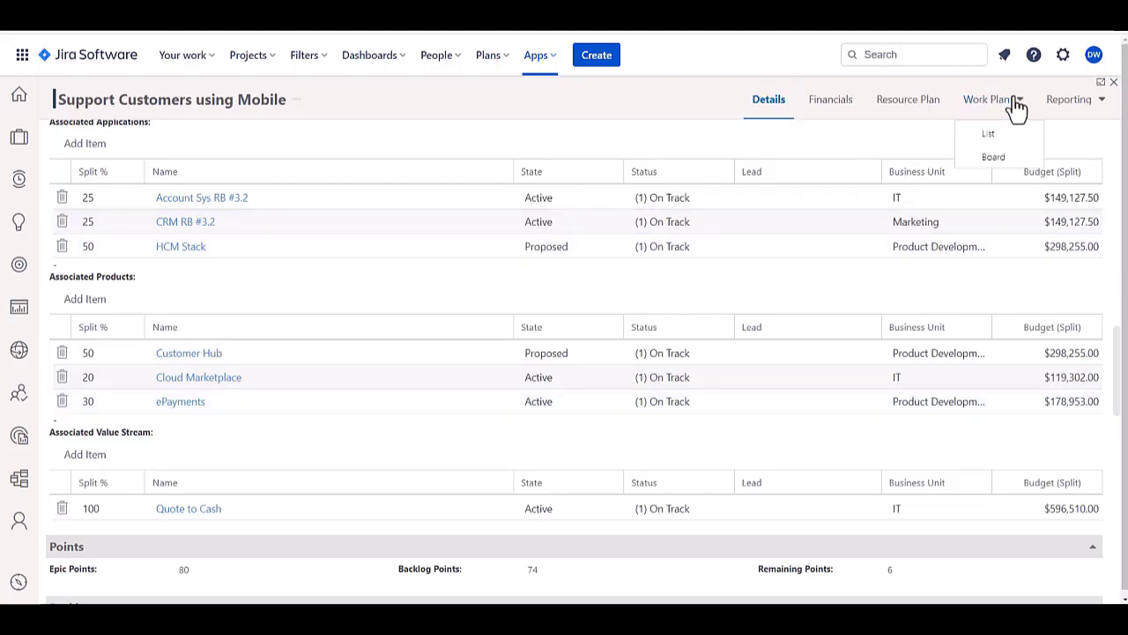
{"action": "left_click", "coordinate": [985, 138]}
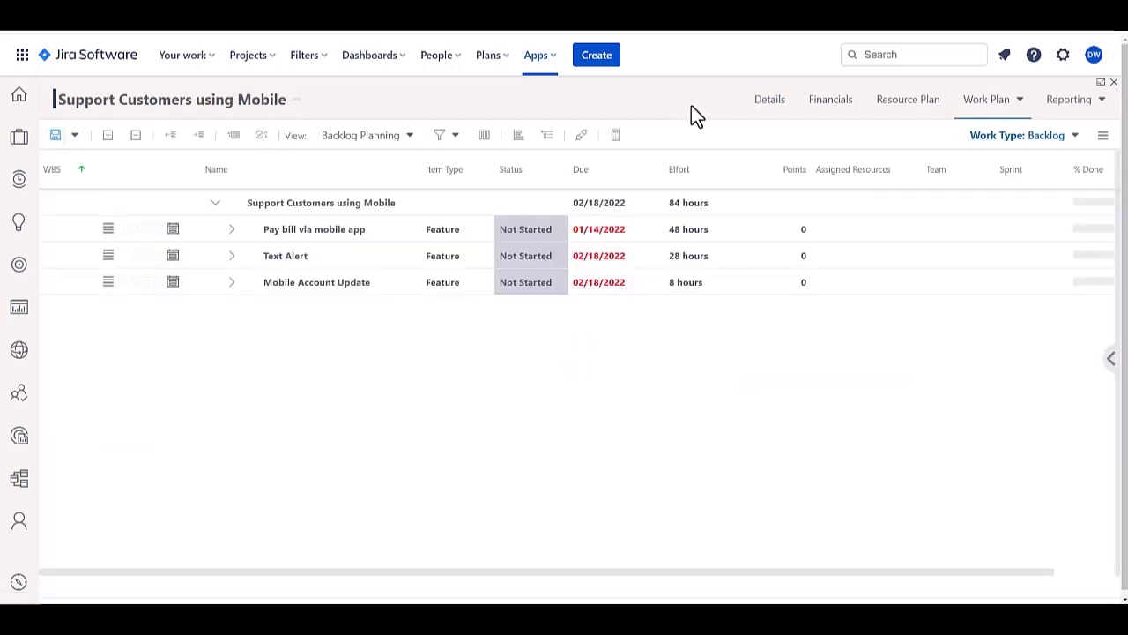
{"action": "left_click", "coordinate": [106, 138]}
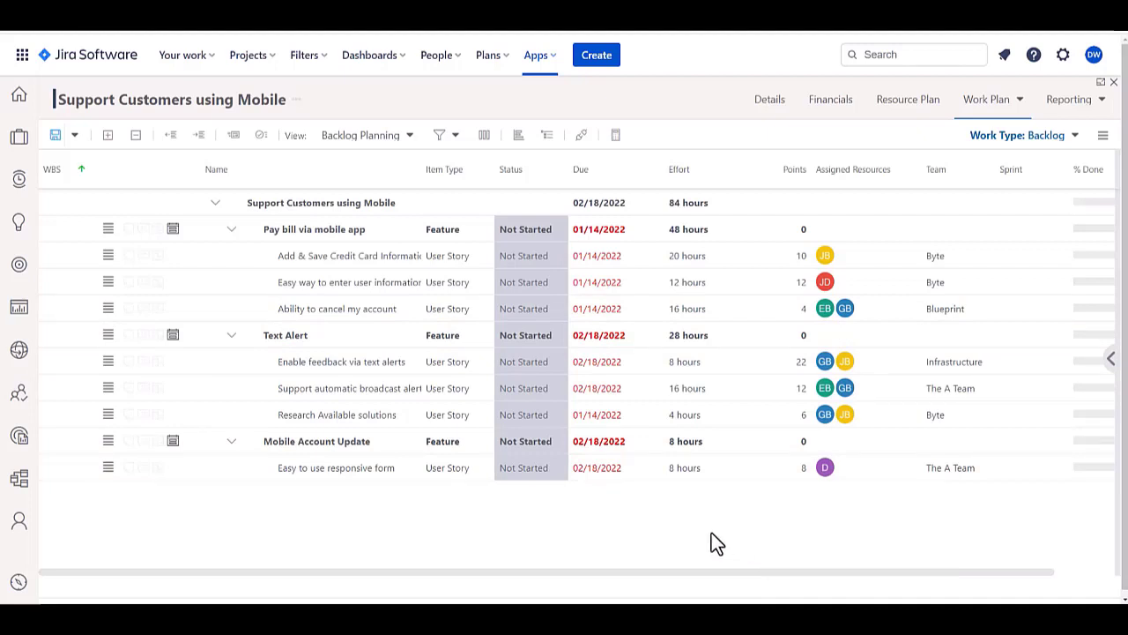
{"action": "left_click", "coordinate": [1076, 141]}
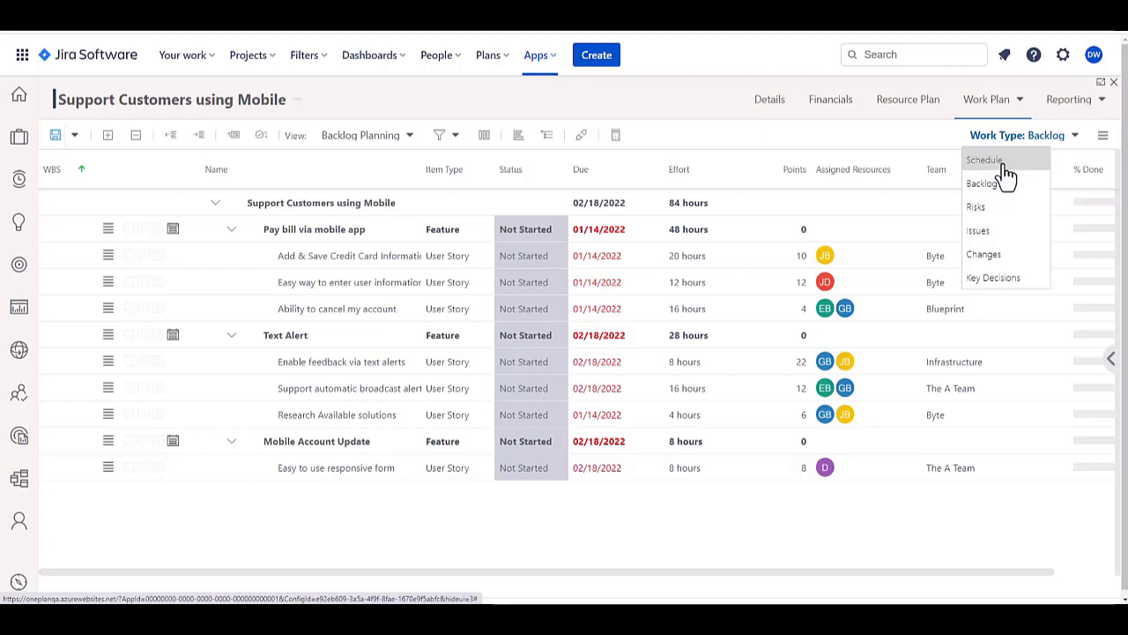
Open the epic's resource plan and check the options for its measurement unit and view
{"action": "left_click", "coordinate": [886, 106]}
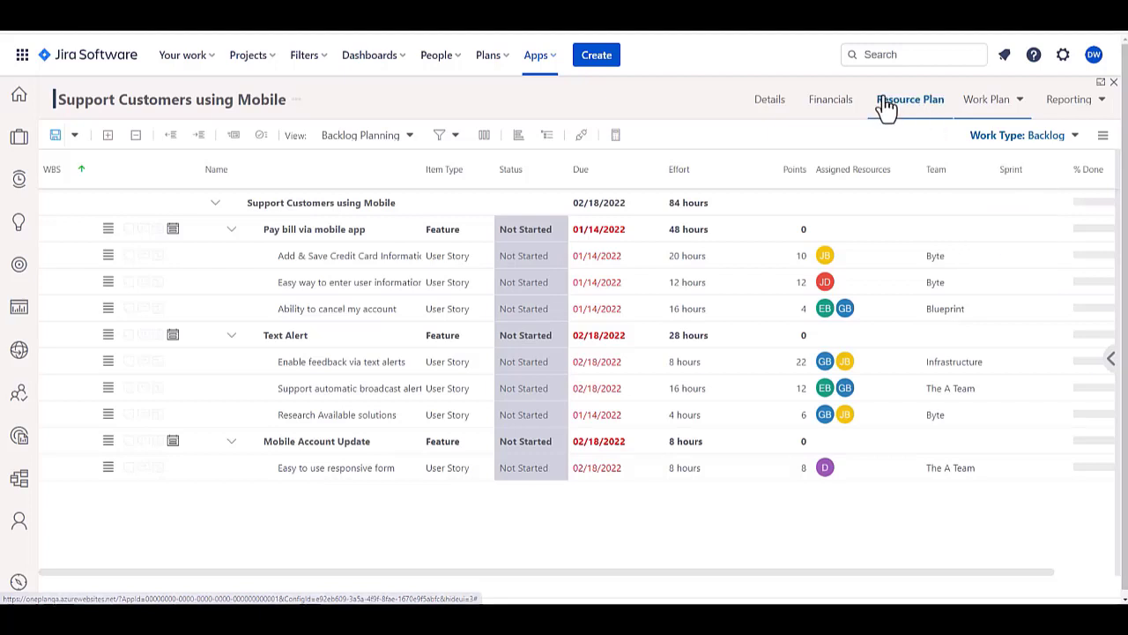
{"action": "left_click", "coordinate": [886, 106]}
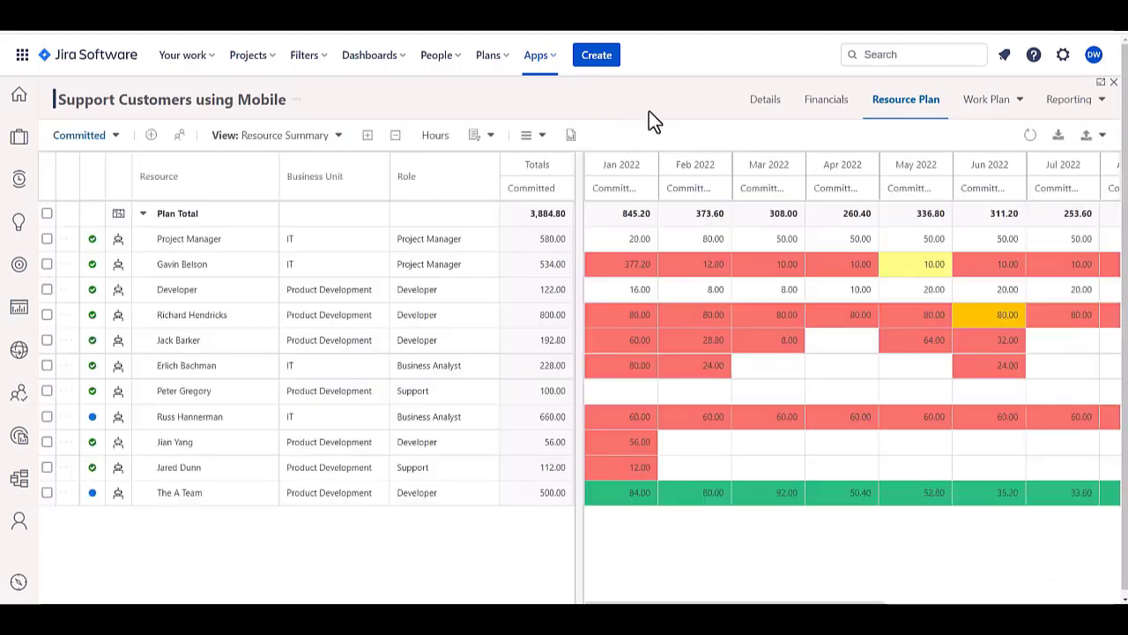
{"action": "left_click", "coordinate": [435, 137]}
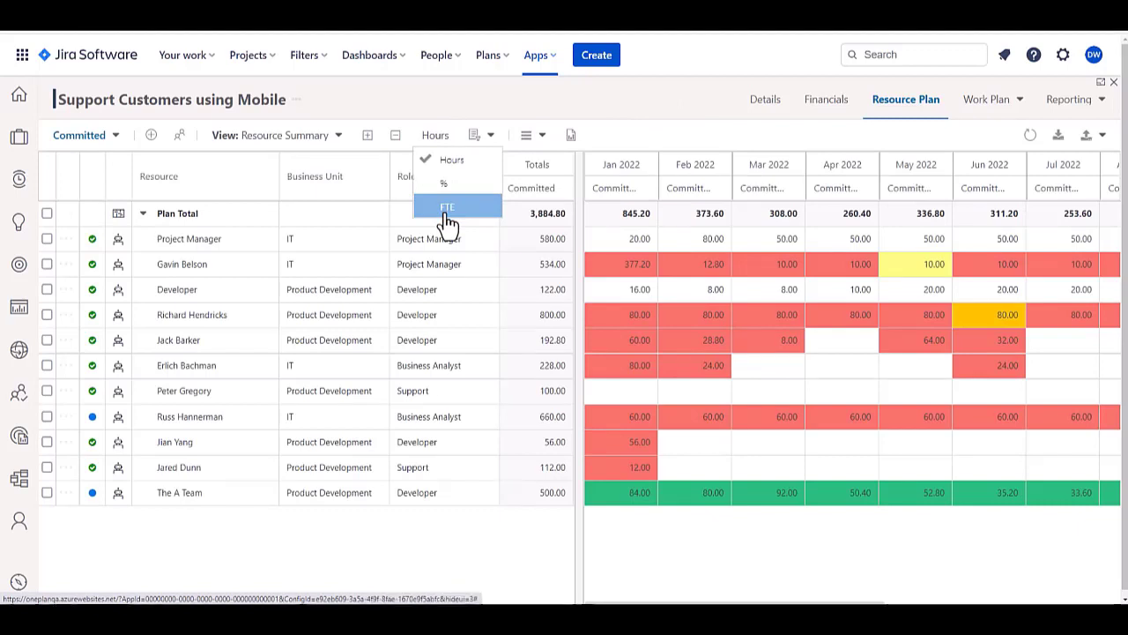
{"action": "left_click", "coordinate": [335, 134]}
{"action": "left_click", "coordinate": [344, 103]}
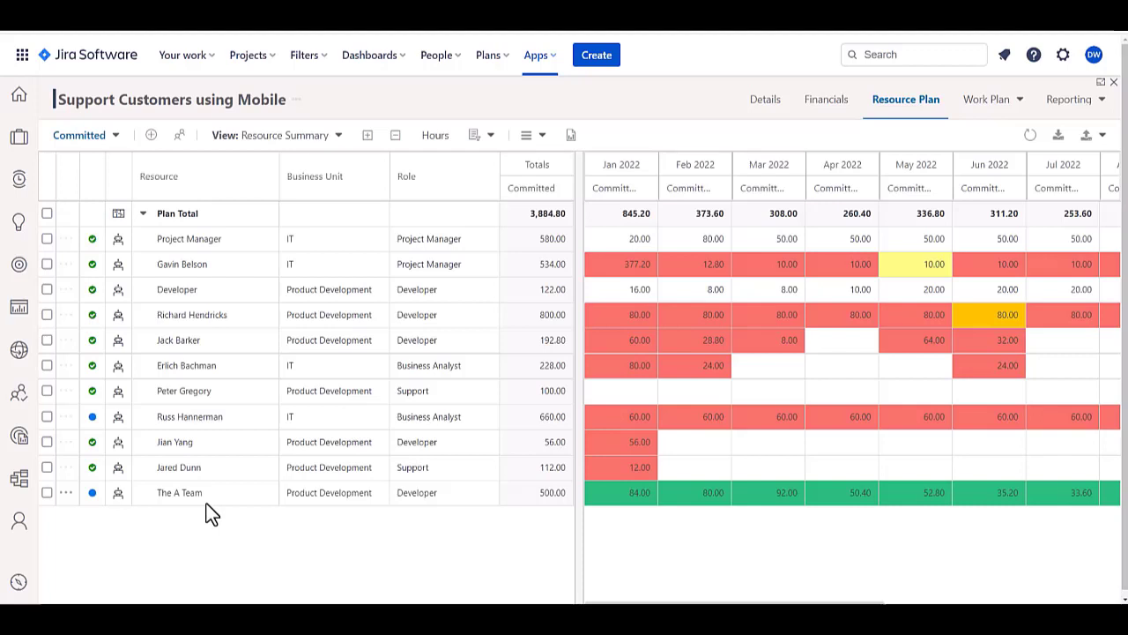
Return to the My Portfolio list and switch it to the Financial Summary view
{"action": "left_click", "coordinate": [19, 311]}
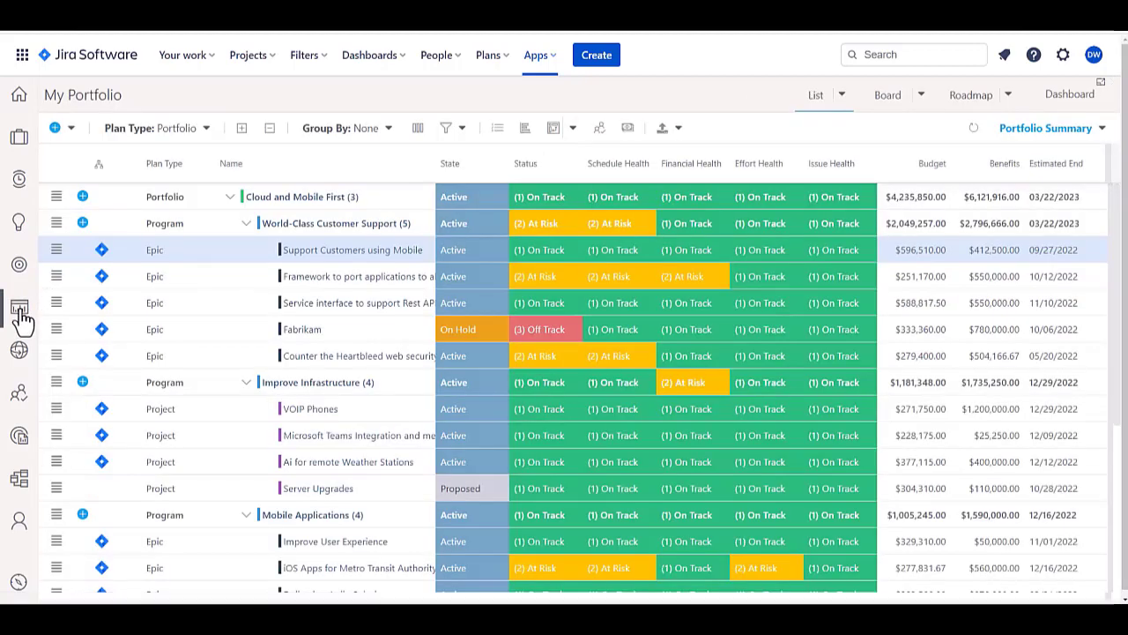
{"action": "left_click", "coordinate": [1093, 130]}
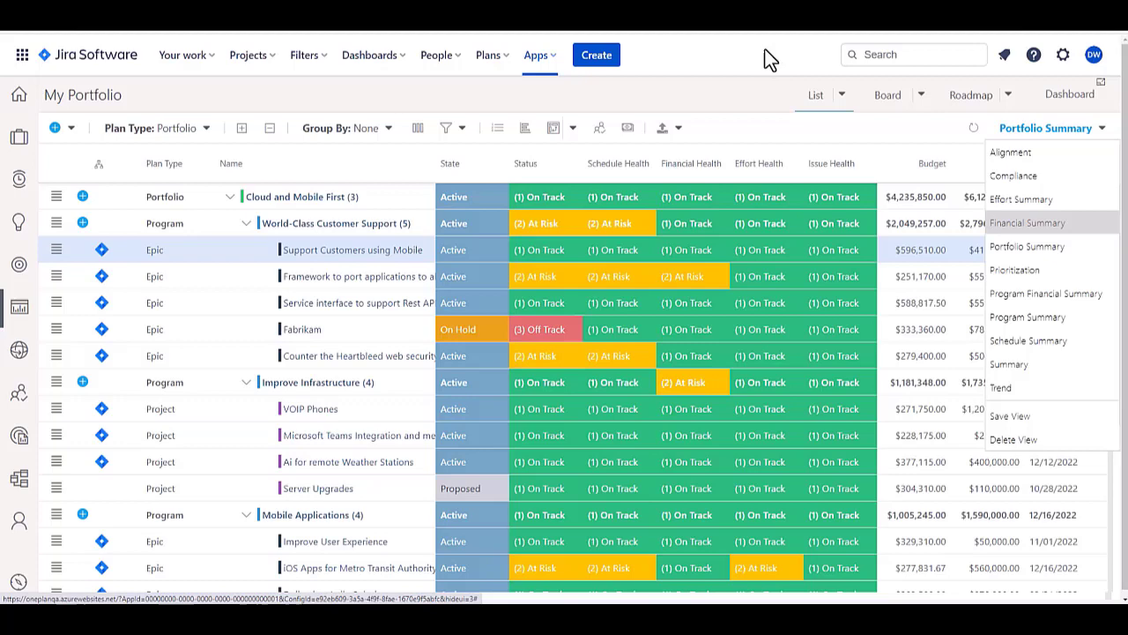
{"action": "key", "text": "Return"}
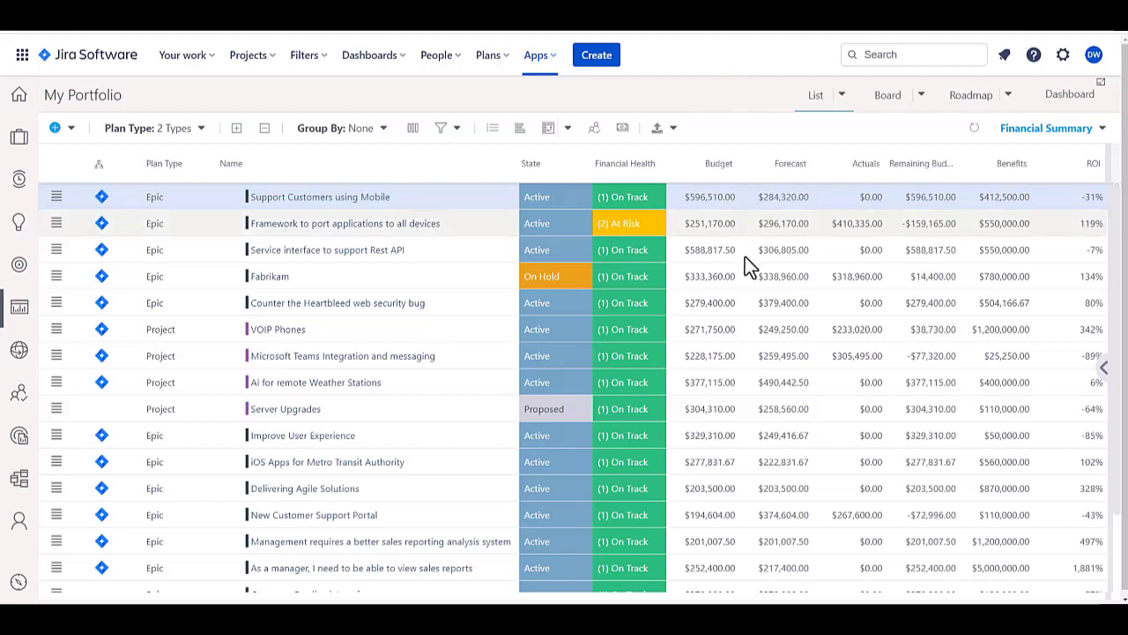
Switch the portfolio list to the Alignment view and widen the Associated Key Results and Associated Products columns
{"action": "left_click", "coordinate": [1102, 130]}
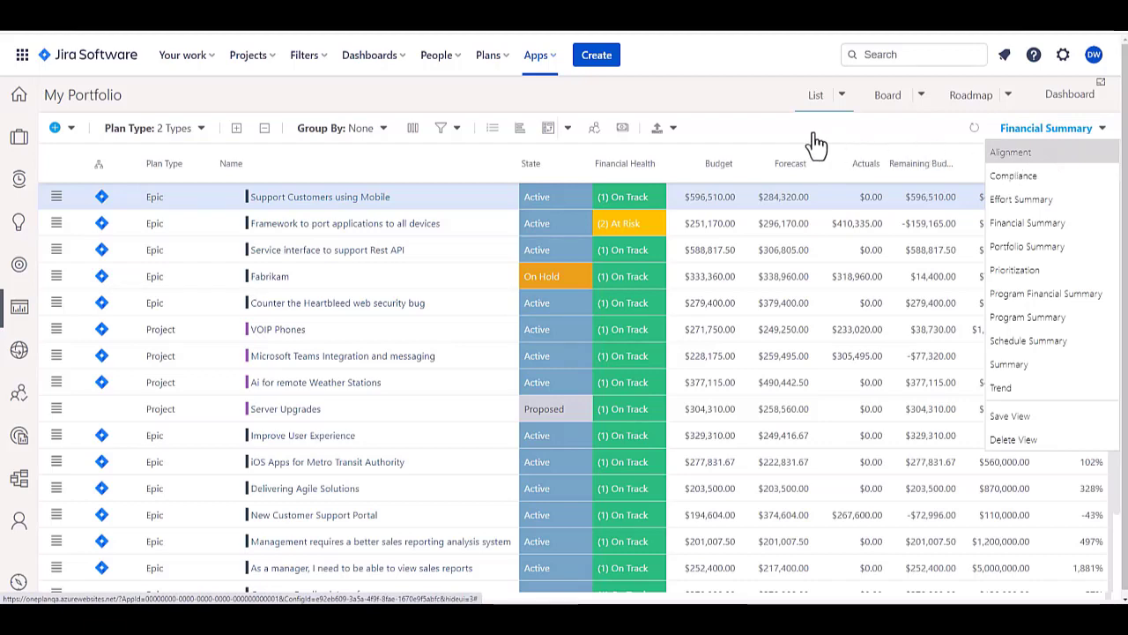
{"action": "key", "text": "Return"}
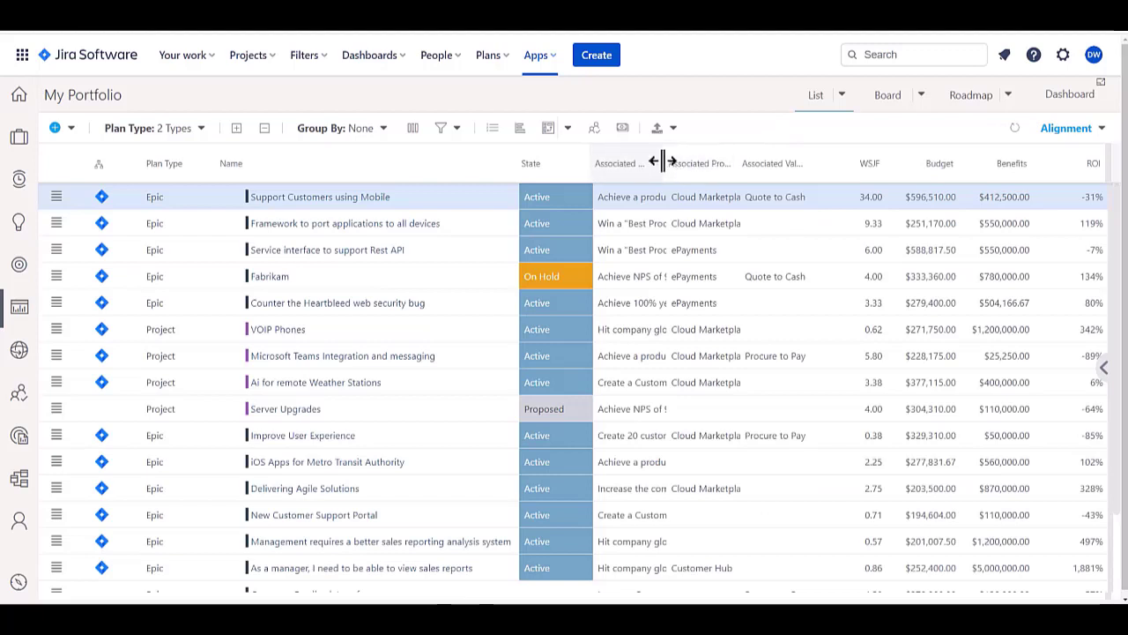
{"action": "left_click_drag", "start_coordinate": [663, 159], "coordinate": [680, 163]}
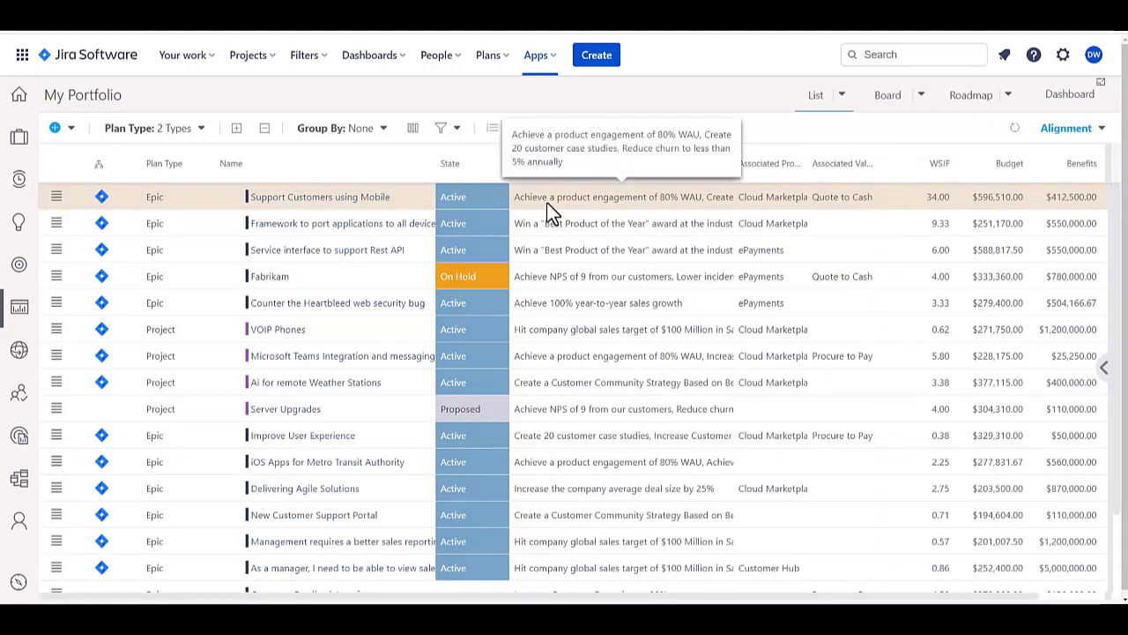
{"action": "left_click_drag", "start_coordinate": [804, 160], "coordinate": [899, 172]}
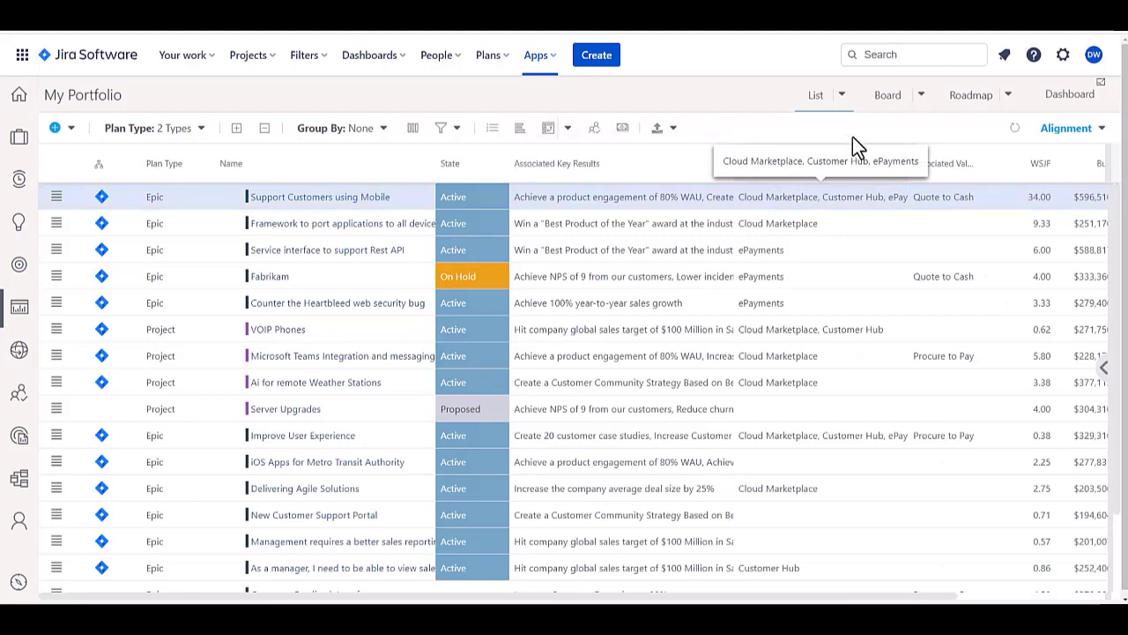
Show the portfolio as the Board - State board and expand its Backlog column
{"action": "left_click", "coordinate": [922, 98]}
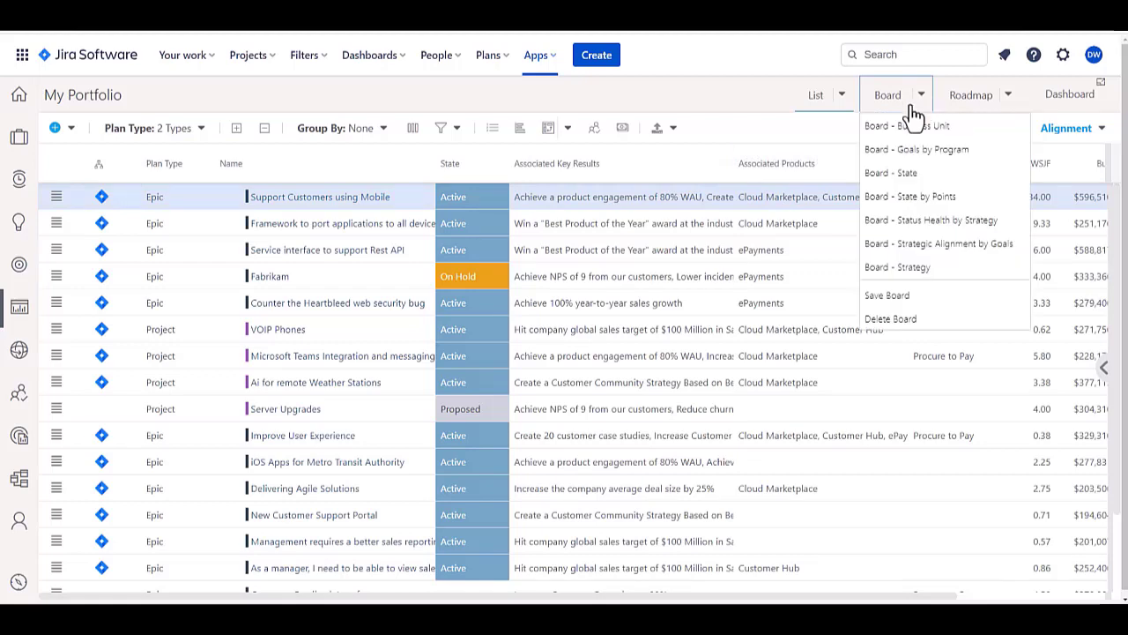
{"action": "left_click", "coordinate": [893, 174]}
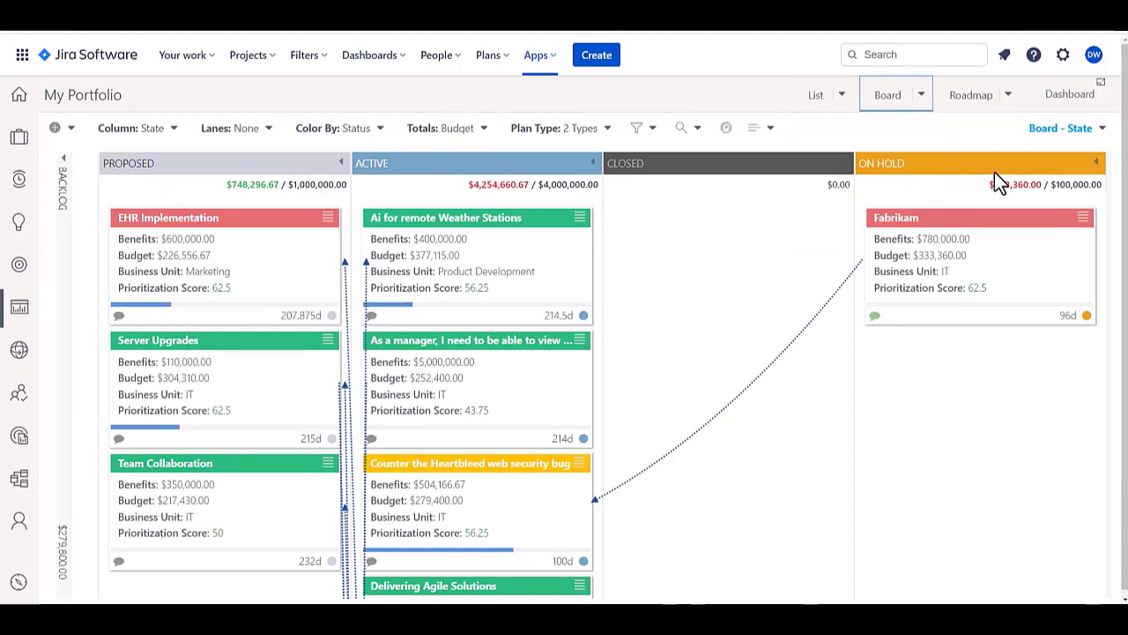
{"action": "left_click", "coordinate": [63, 166]}
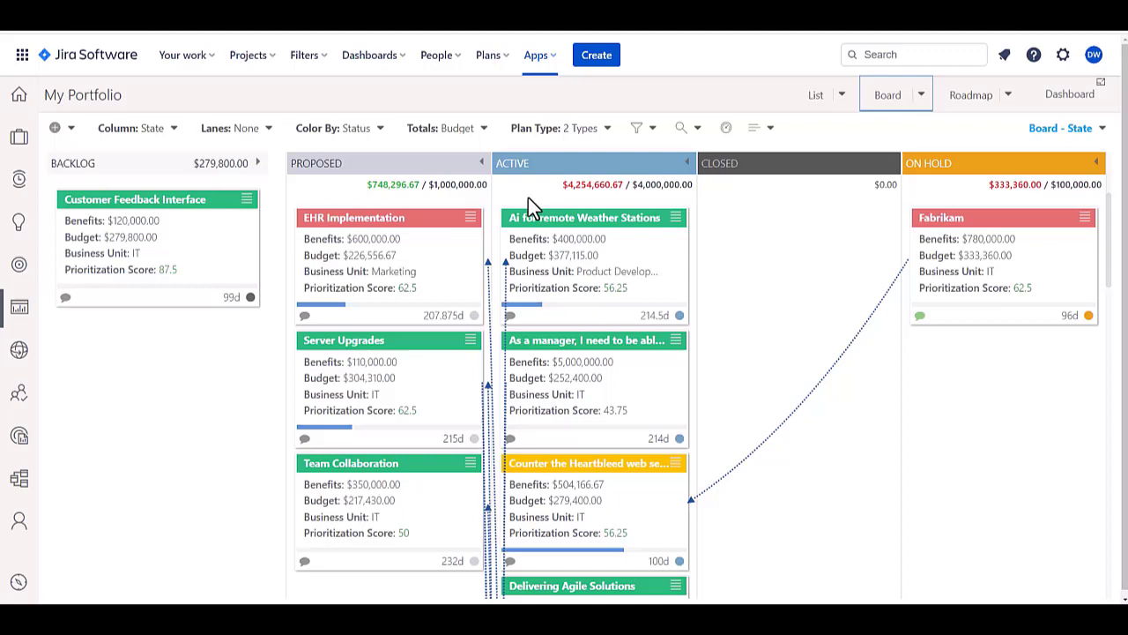
Switch the portfolio board to Board - State by Points
{"action": "left_click", "coordinate": [921, 97]}
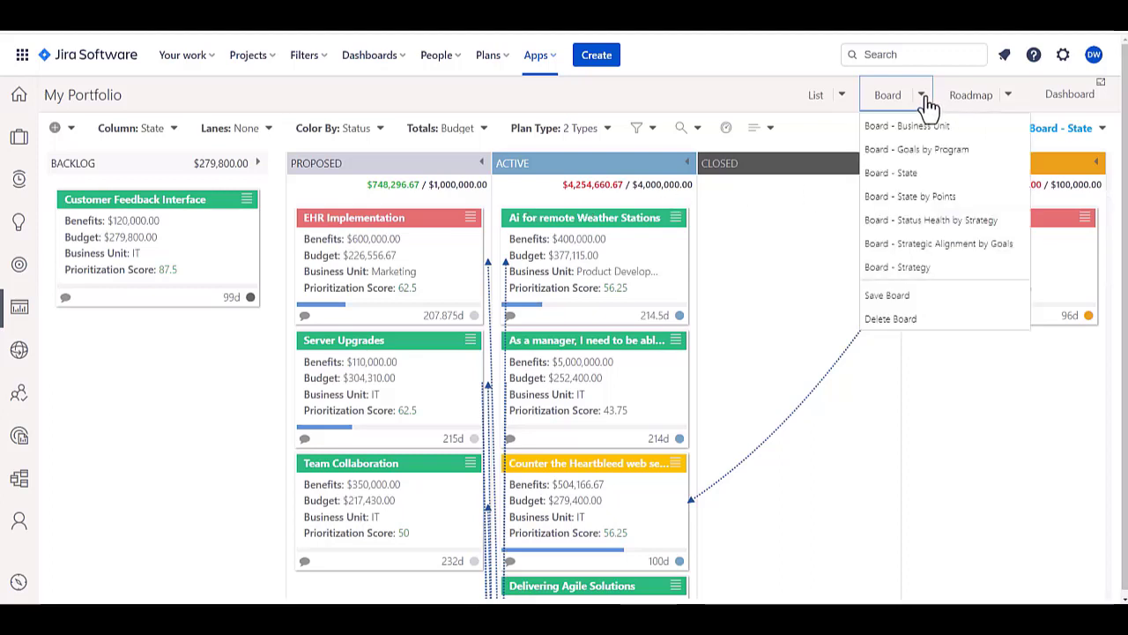
{"action": "left_click", "coordinate": [913, 199]}
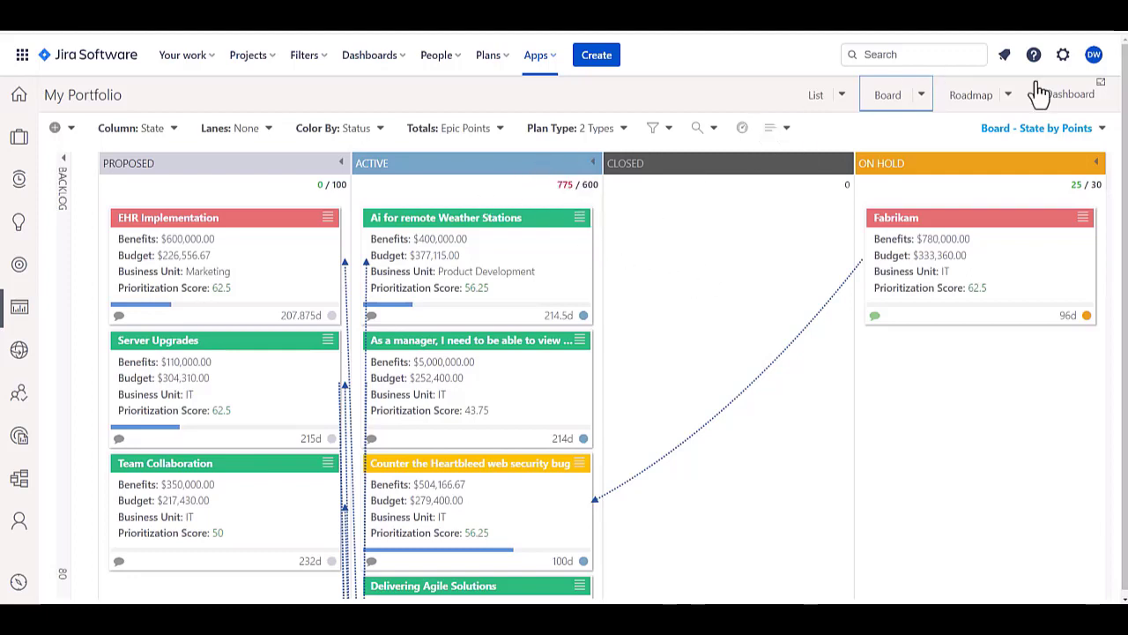
Show the Roadmap - Business Unit view and inspect the Server Upgrades bar and the milestones of Support Customers using Mobile
{"action": "left_click", "coordinate": [1010, 96]}
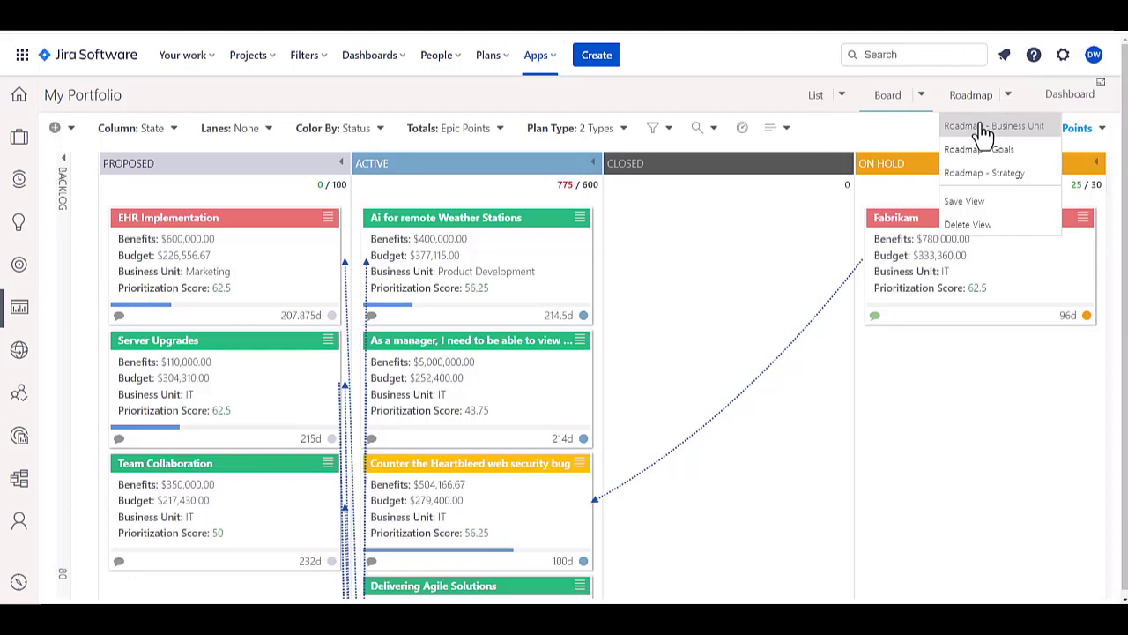
{"action": "left_click", "coordinate": [980, 126]}
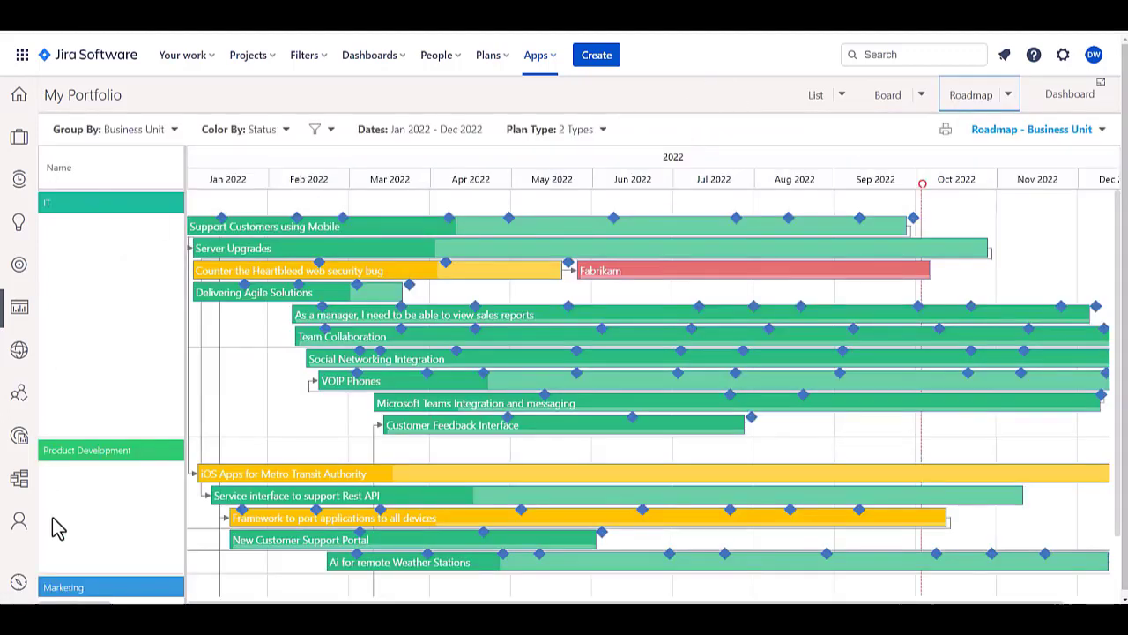
{"action": "mouse_move", "coordinate": [370, 249]}
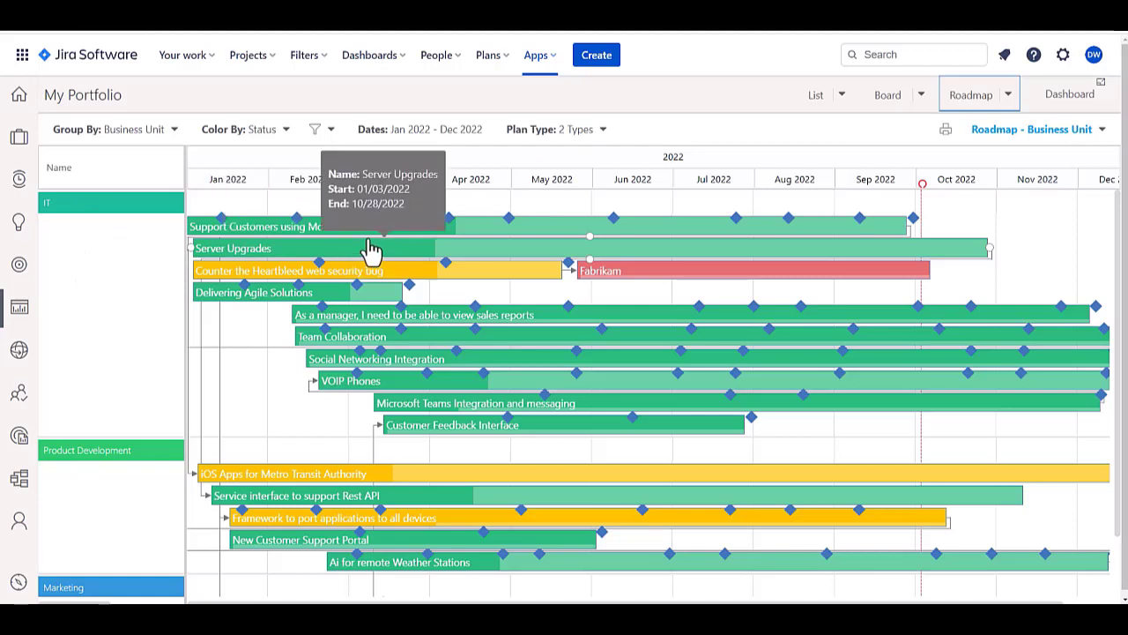
{"action": "mouse_move", "coordinate": [516, 231]}
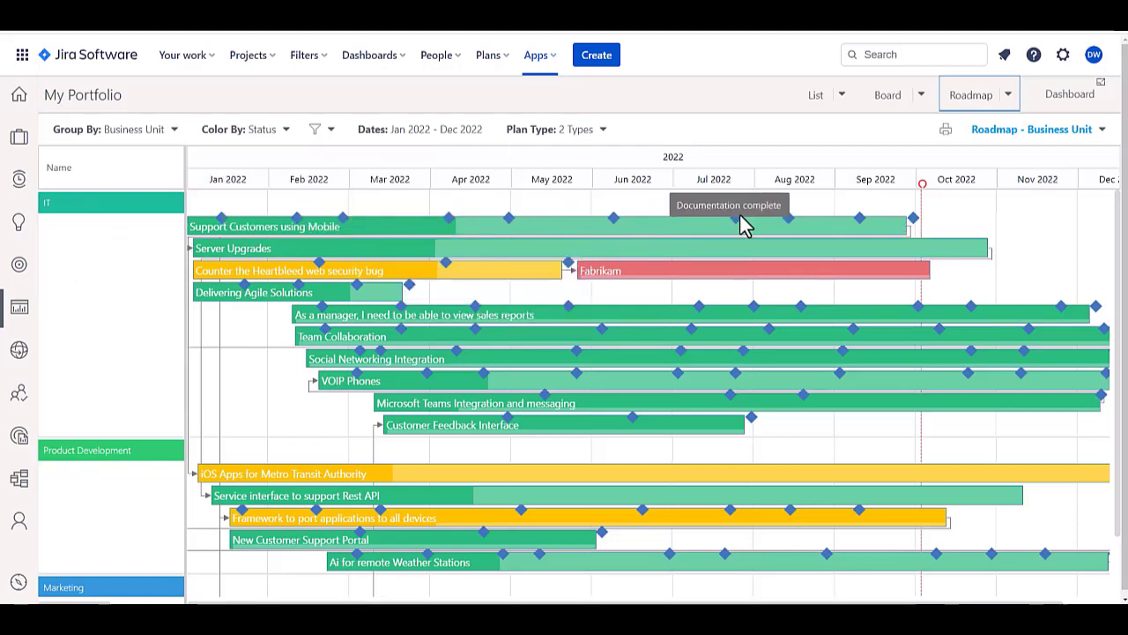
Open the Backlog Prioritization model in the Modeler and show its scenario analysis below the epic list
{"action": "mouse_move", "coordinate": [738, 219]}
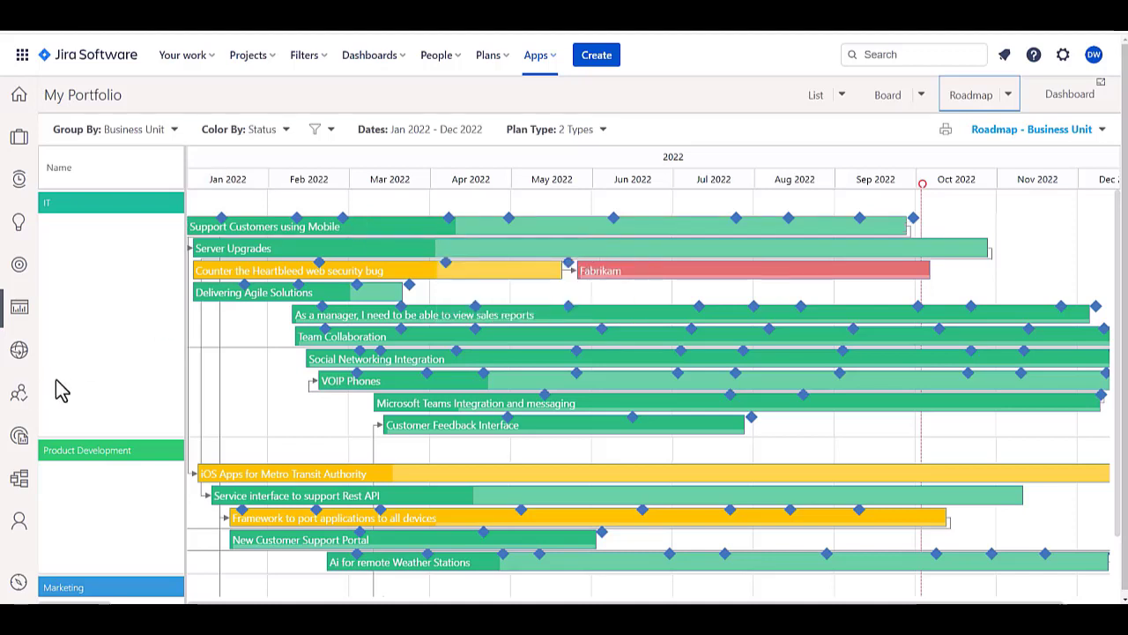
{"action": "left_click", "coordinate": [19, 484]}
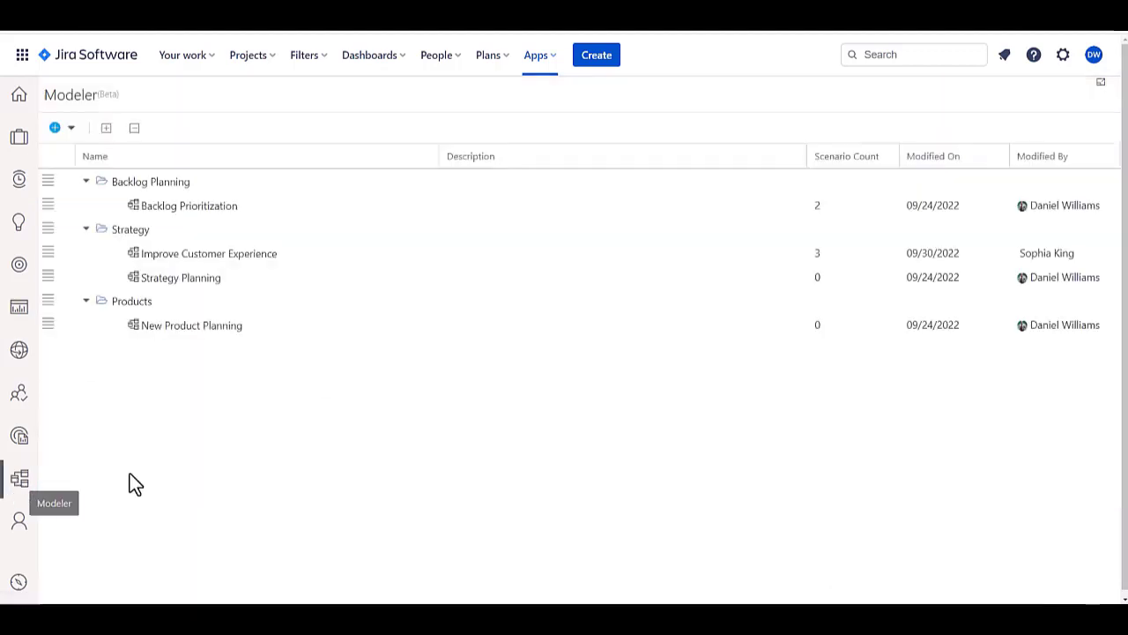
{"action": "left_click", "coordinate": [201, 212]}
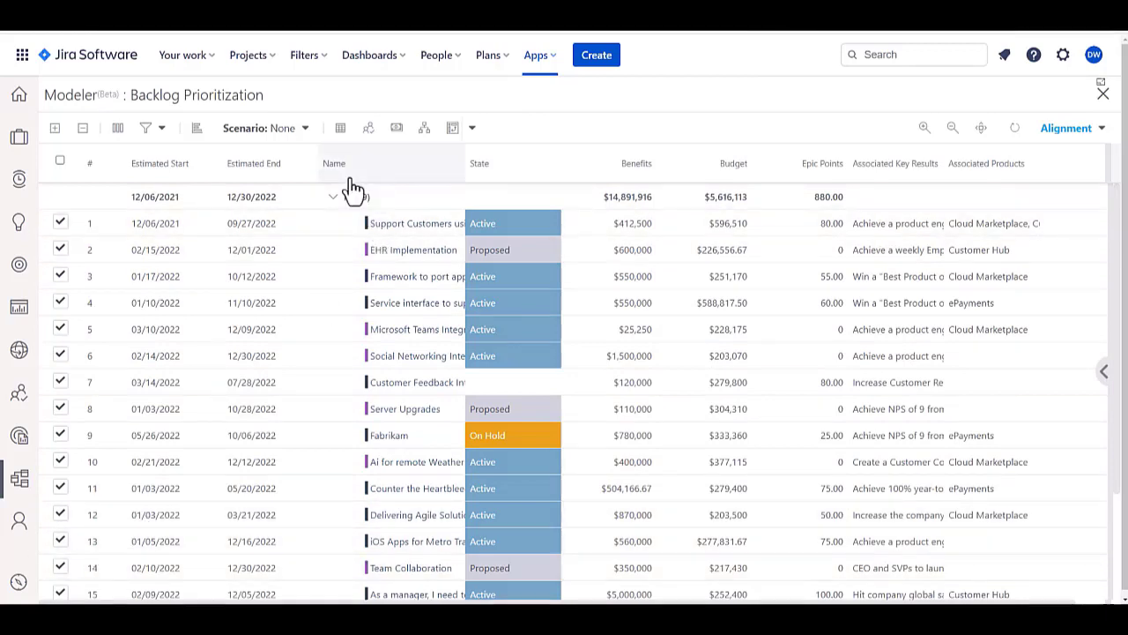
{"action": "left_click", "coordinate": [340, 132]}
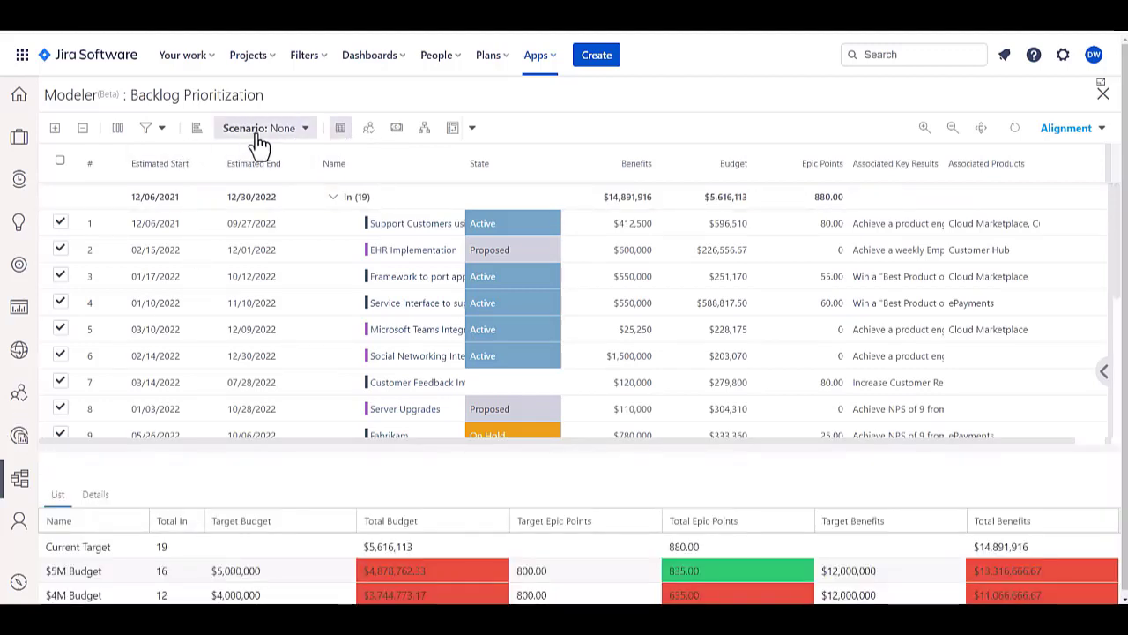
Compare the Backlog Prioritization scenarios by loading $4M Budget and switching to $5M Budget
{"action": "left_click", "coordinate": [285, 131]}
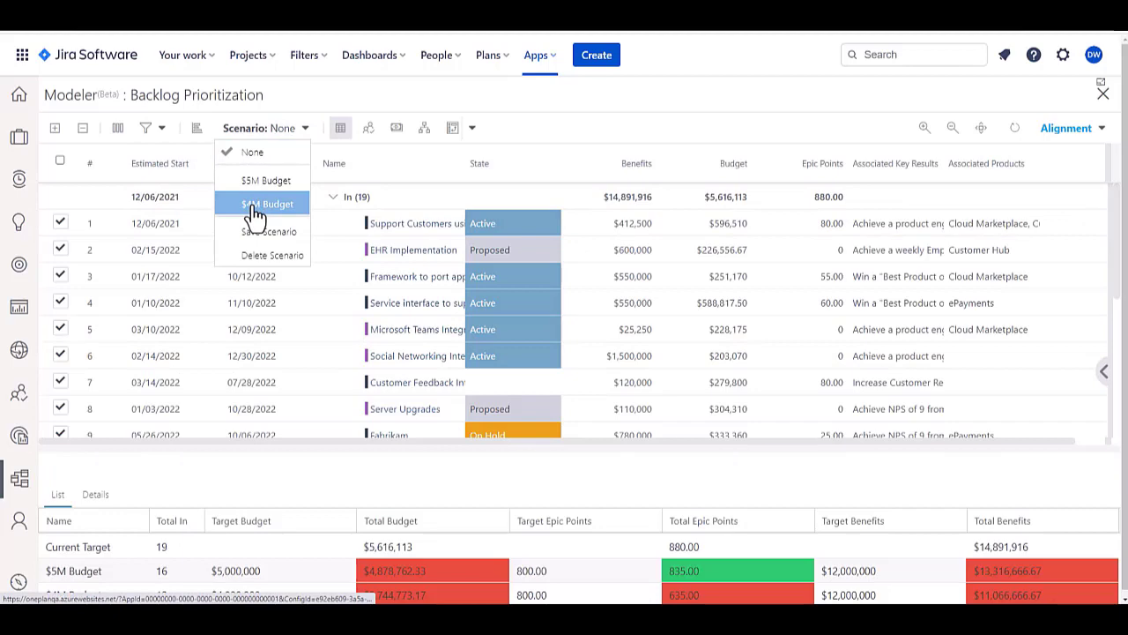
{"action": "left_click", "coordinate": [255, 212]}
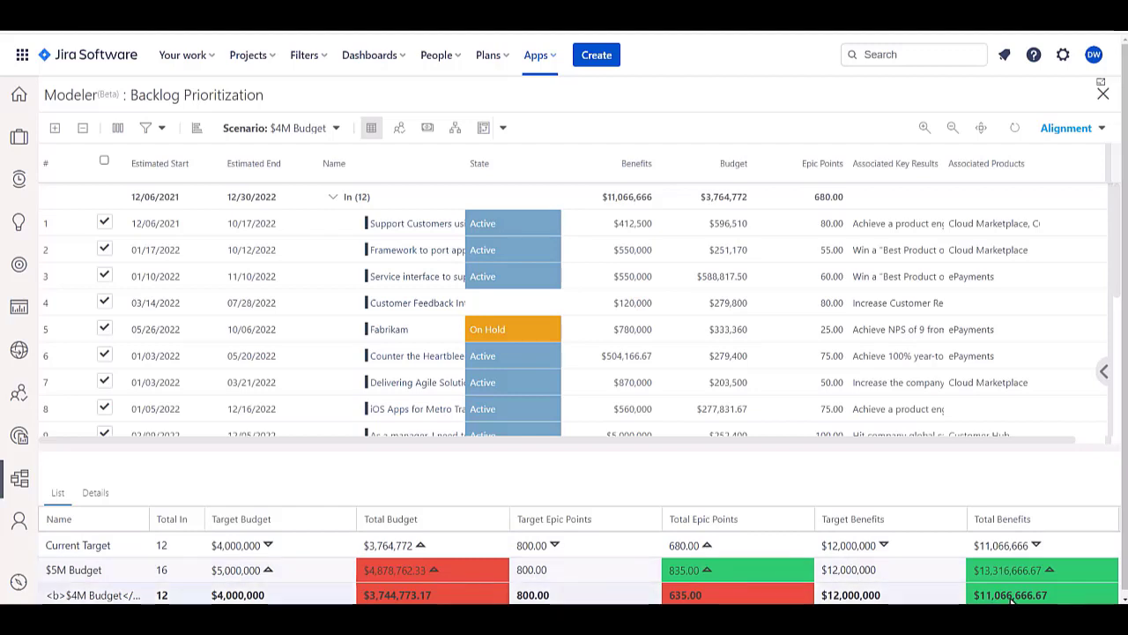
{"action": "left_click", "coordinate": [335, 134]}
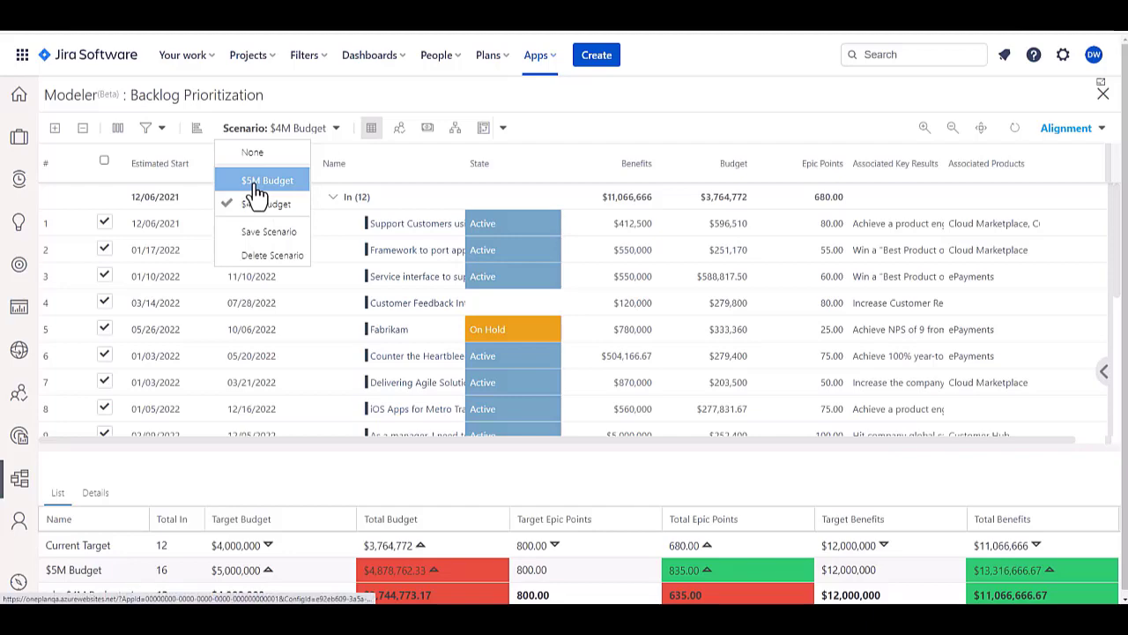
{"action": "left_click", "coordinate": [264, 180]}
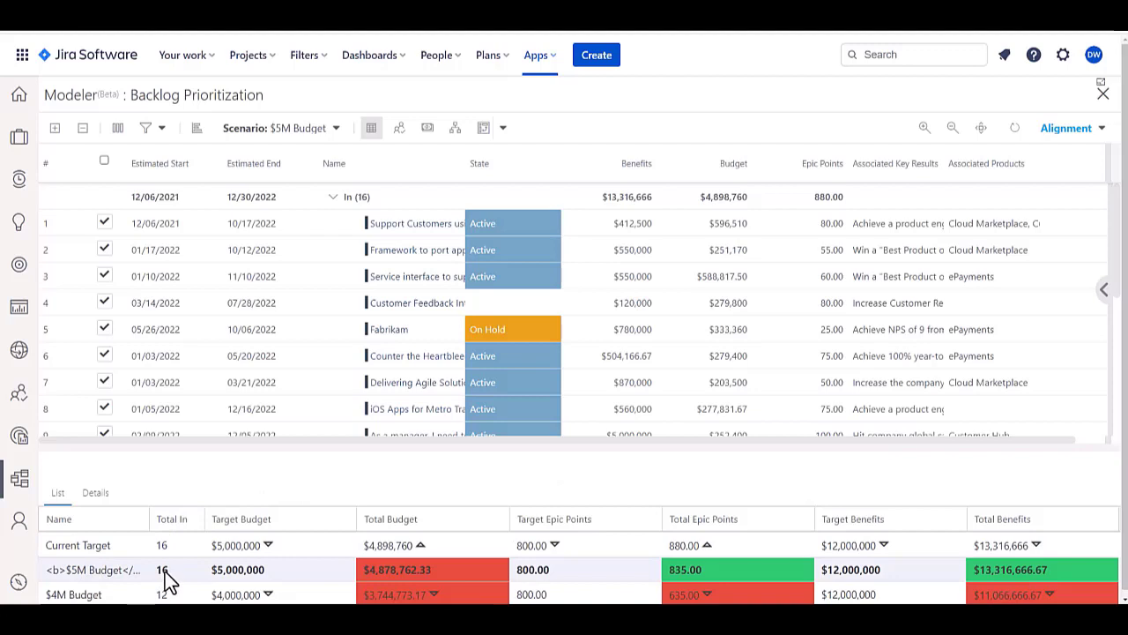
Hide the scenario analysis and collapse the In group to inspect the plans left out of the $5M Budget scenario
{"action": "left_click", "coordinate": [372, 129]}
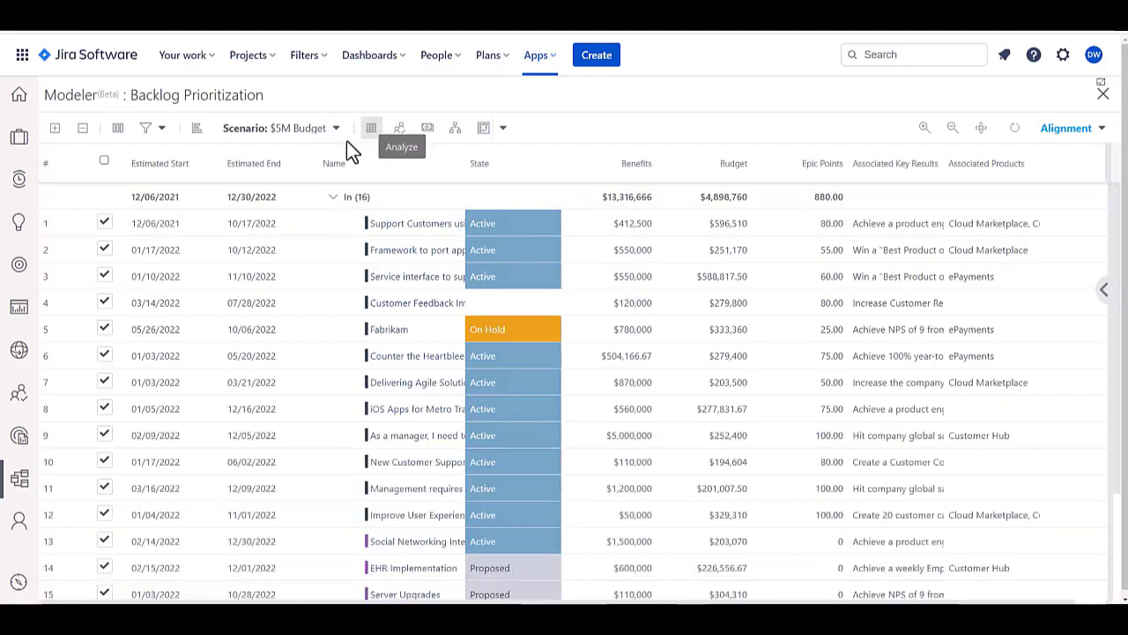
{"action": "left_click", "coordinate": [333, 199]}
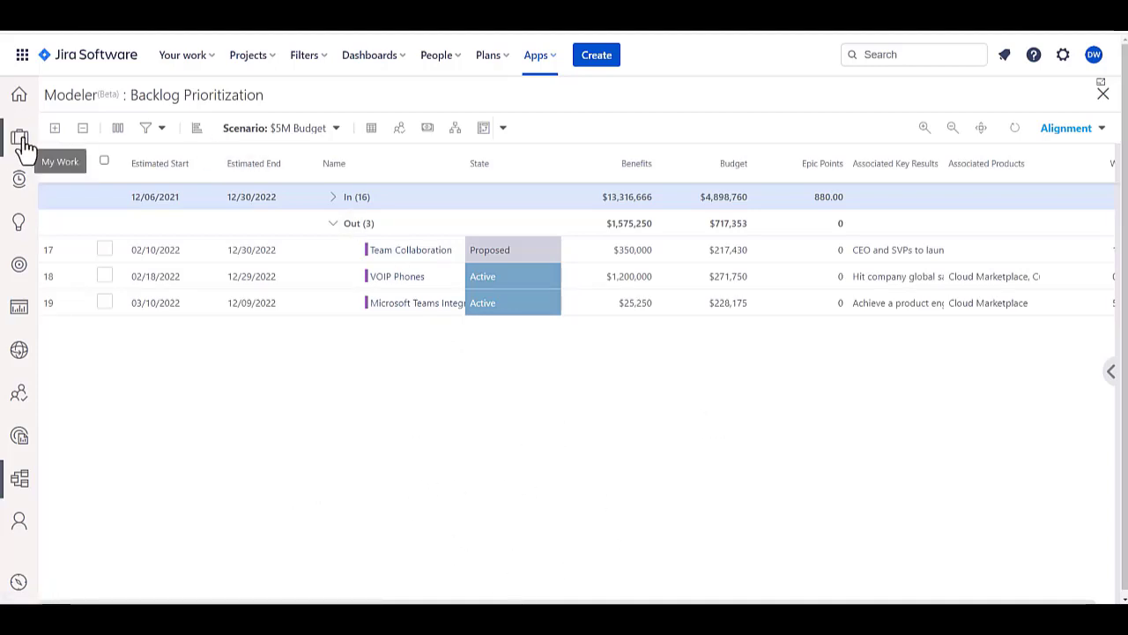
Show My Work and expand the tasks under Framework to port applications to all devices, Support Customers using Mobile and Fabrikam
{"action": "left_click", "coordinate": [22, 141]}
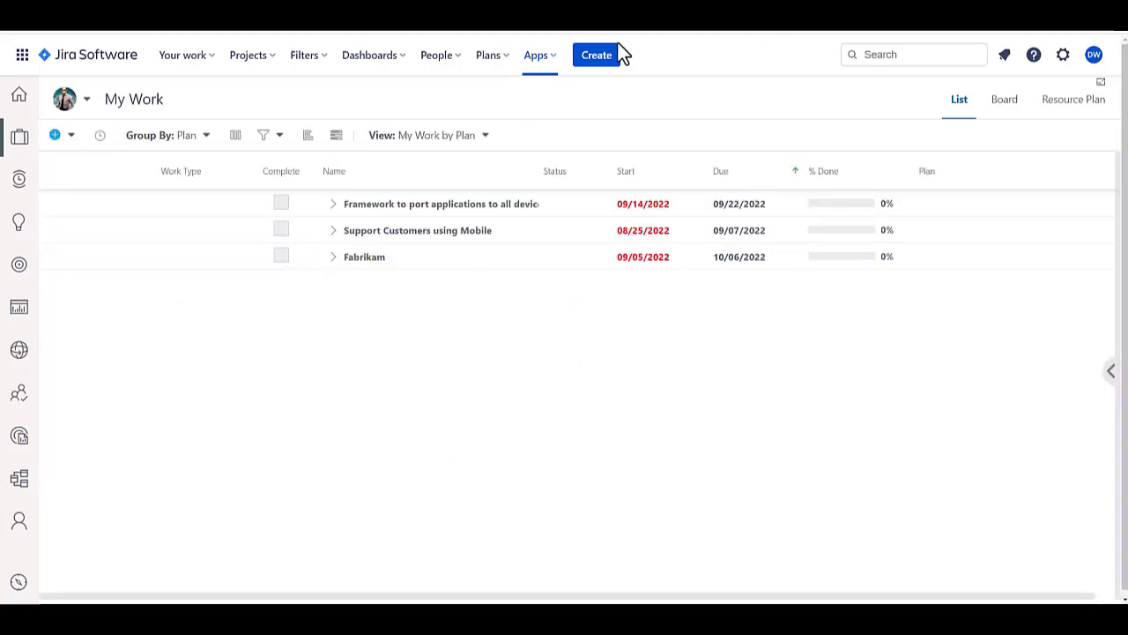
{"action": "left_click", "coordinate": [334, 208]}
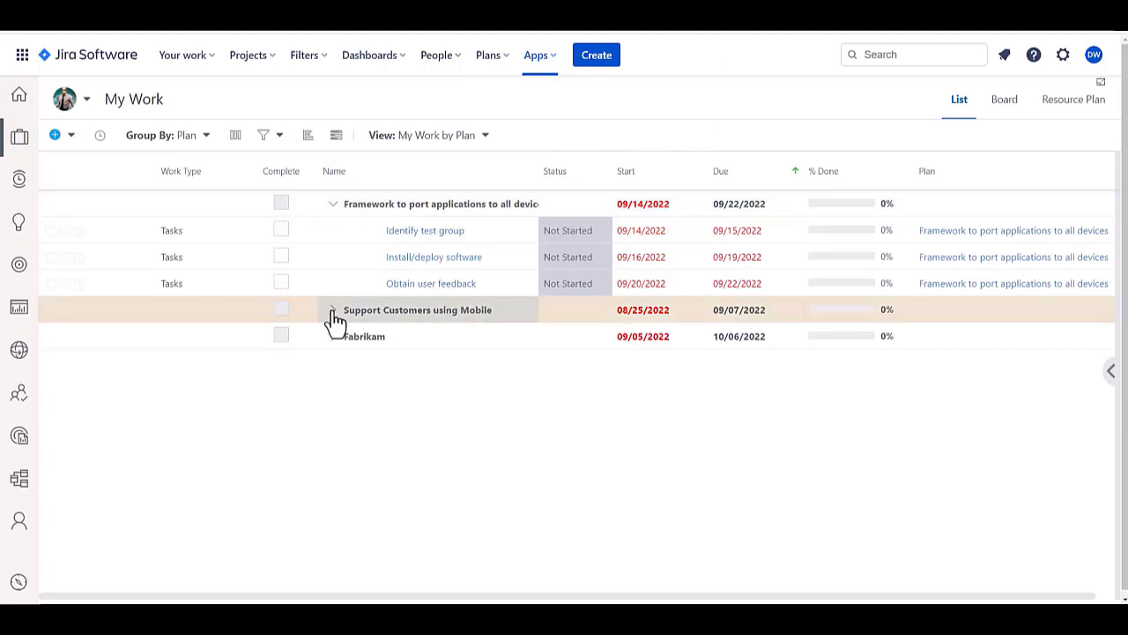
{"action": "left_click", "coordinate": [333, 310]}
{"action": "left_click", "coordinate": [334, 391]}
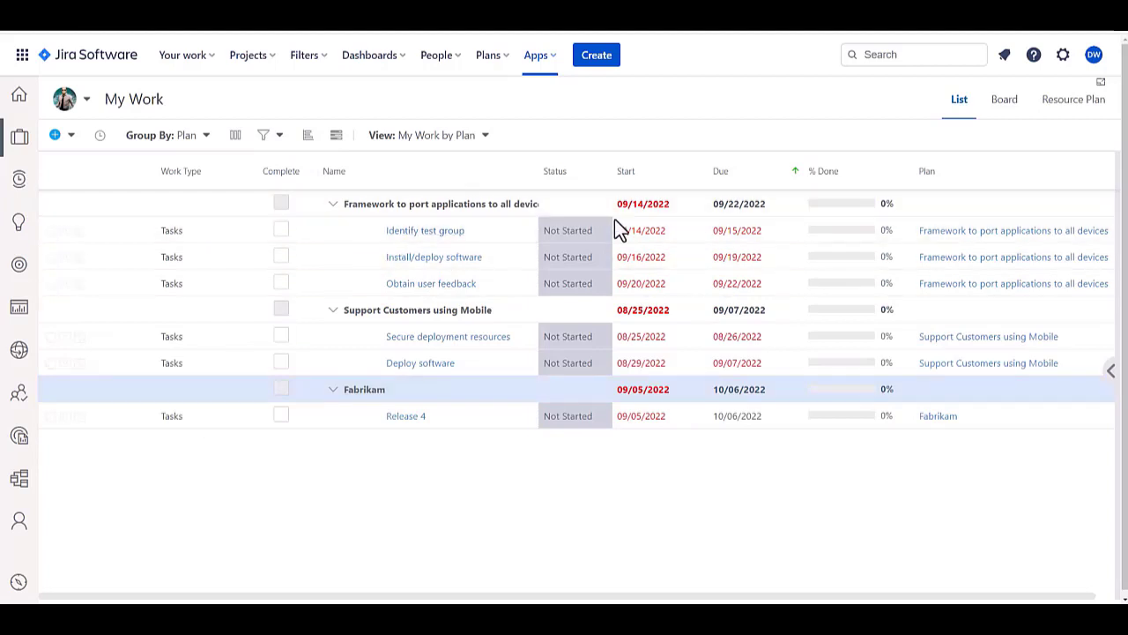
Show My Work as a board by status and move the Identify test group task to In Progress
{"action": "left_click", "coordinate": [1005, 104]}
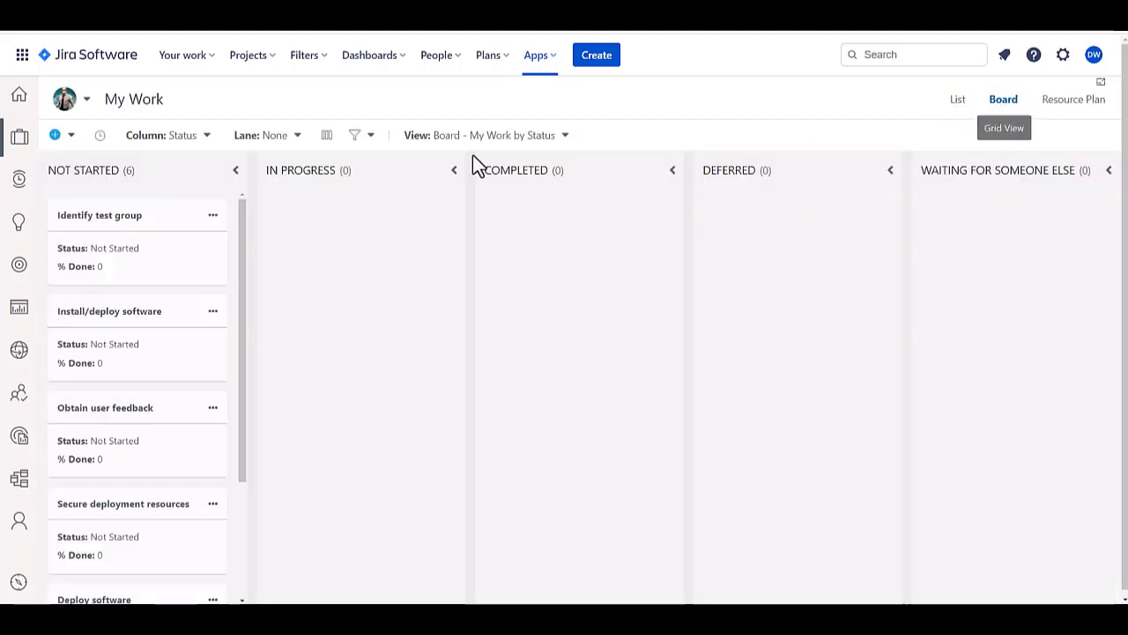
{"action": "left_click_drag", "start_coordinate": [97, 233], "coordinate": [316, 232]}
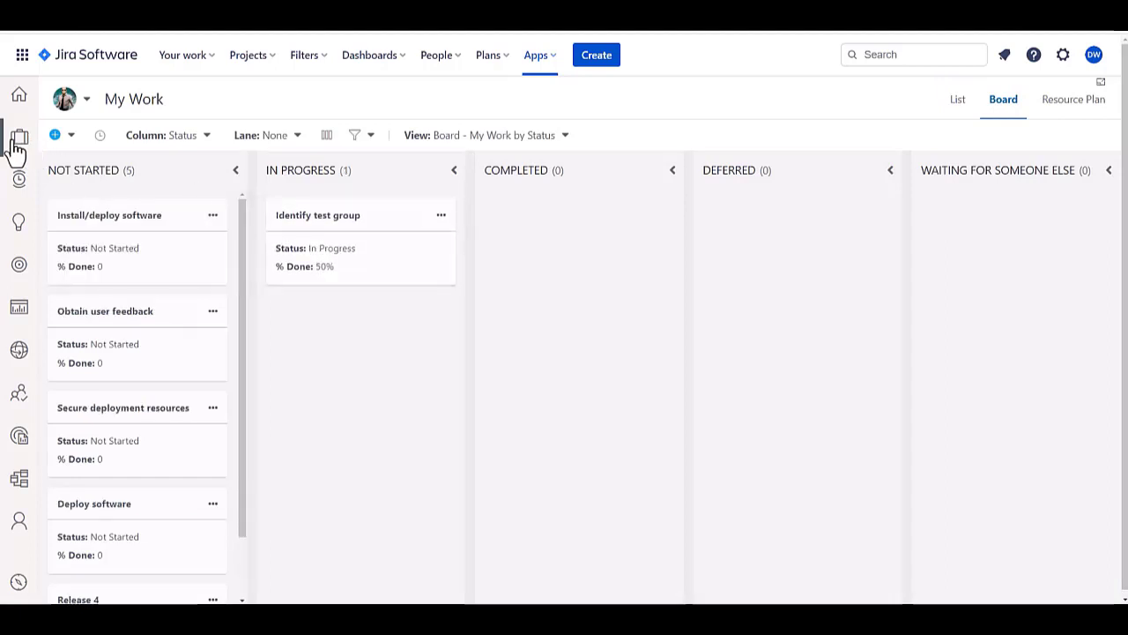
Open the time tracking page
{"action": "left_click", "coordinate": [21, 185]}
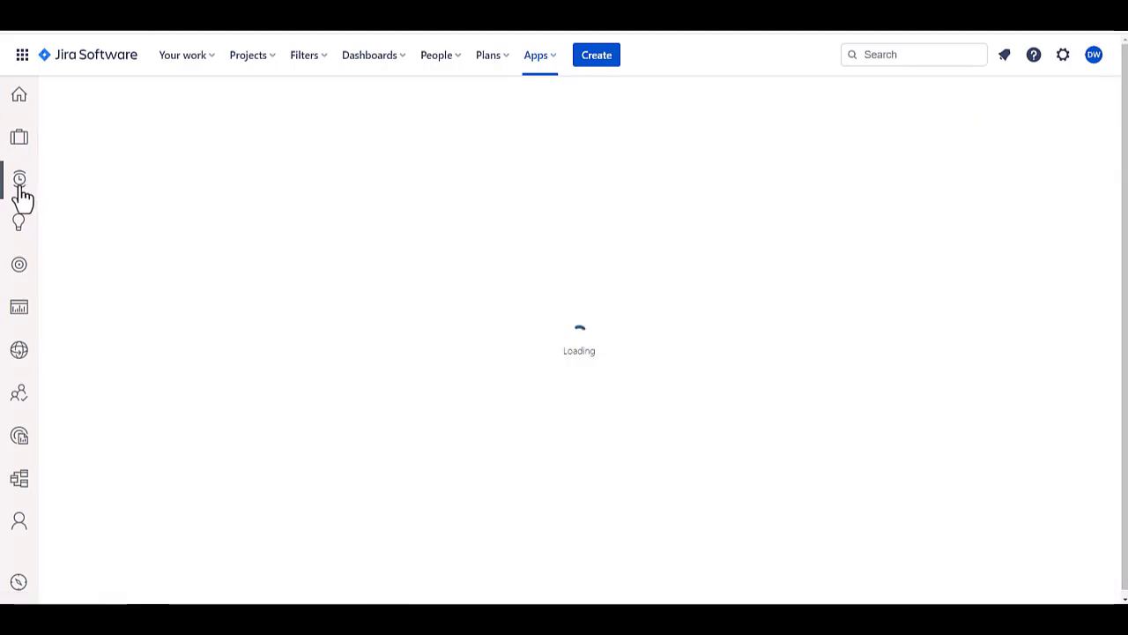